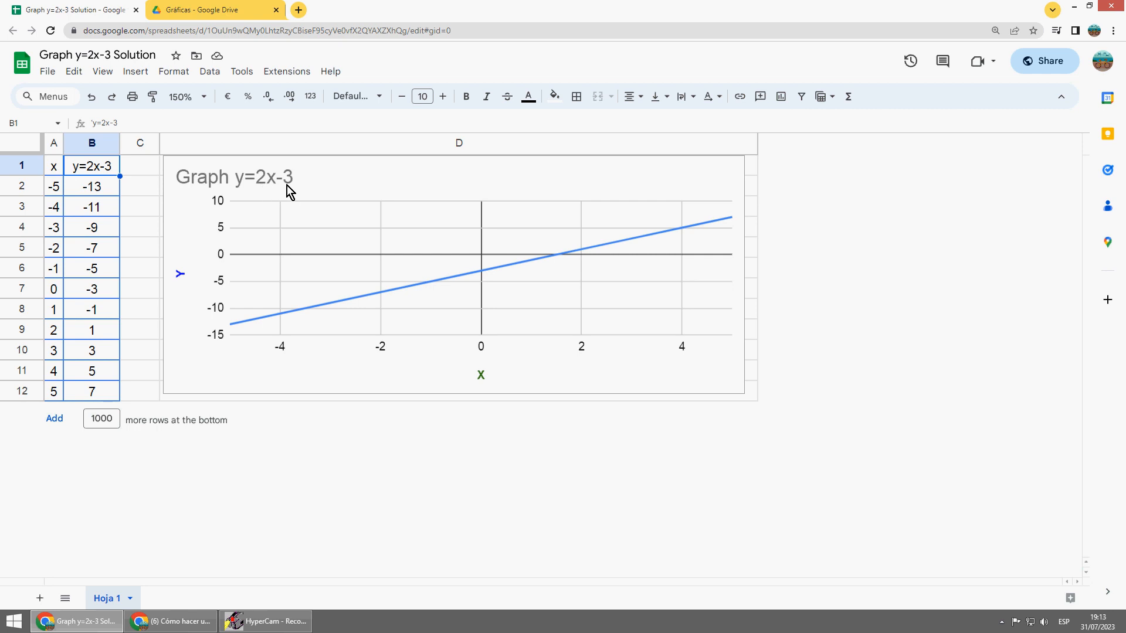
Create a new blank spreadsheet and set its zoom level to 200%.
key(ctrl+Tab)
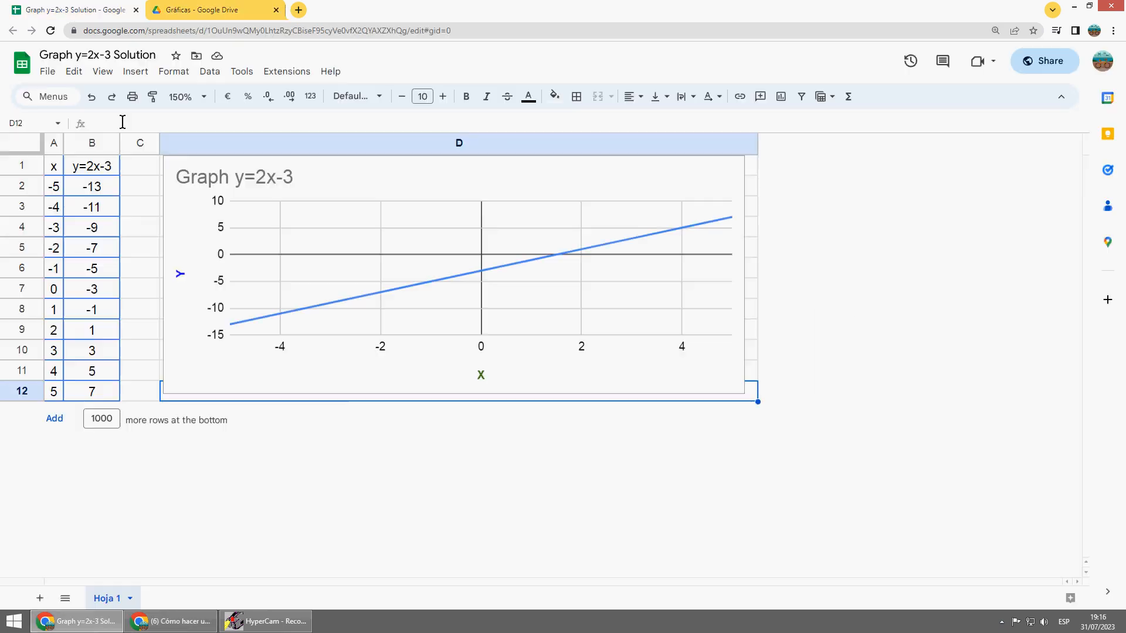
click(47, 71)
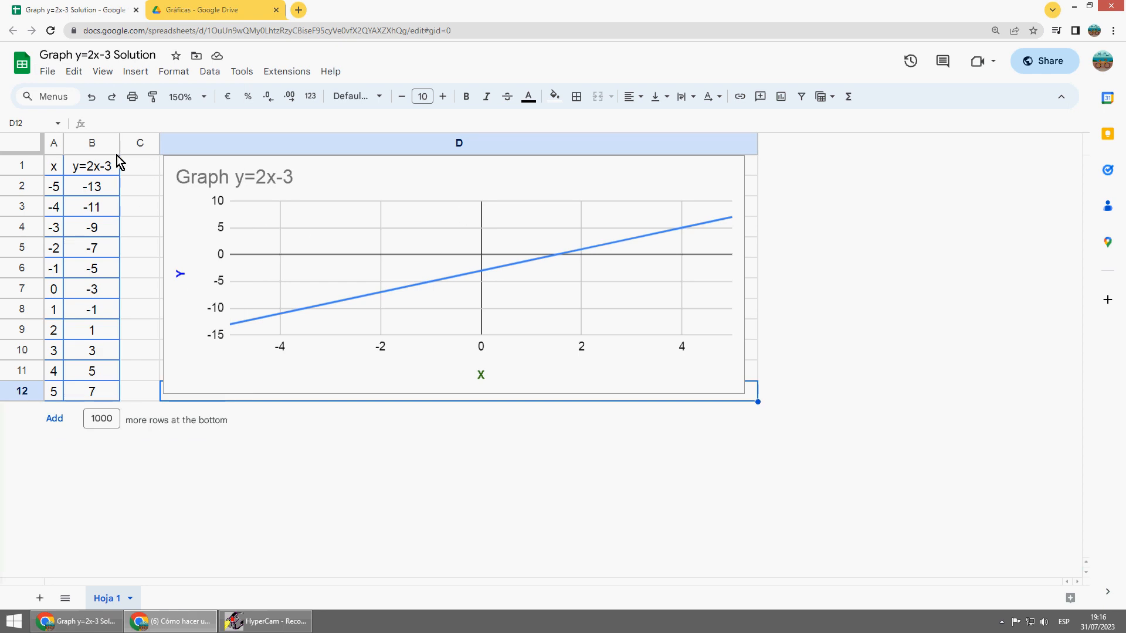
click(48, 73)
mouse_move(65, 94)
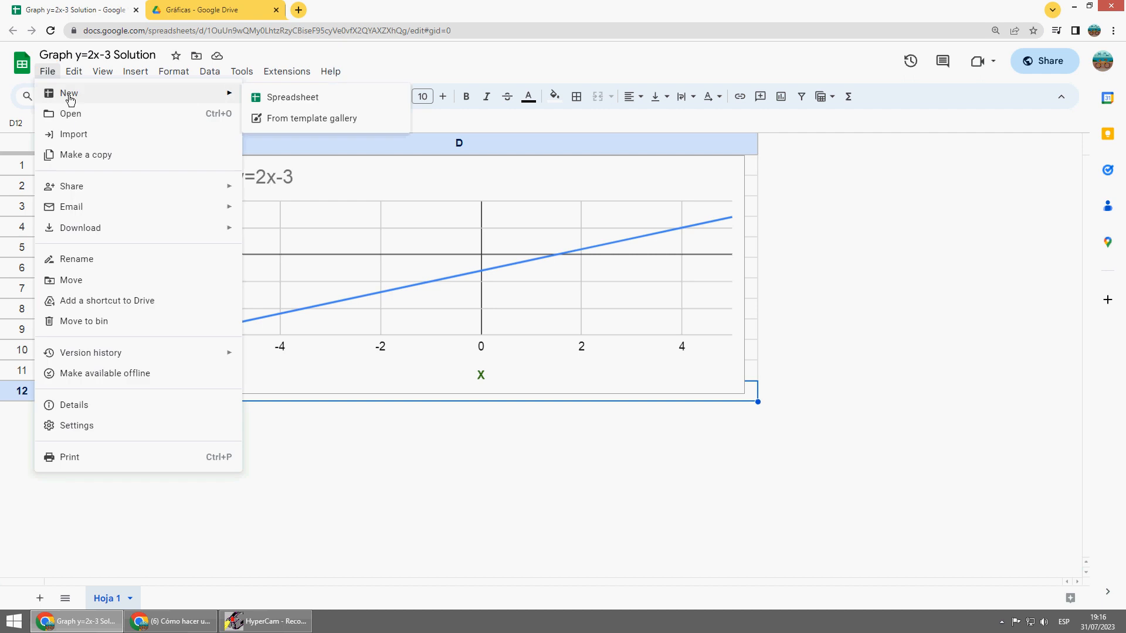
click(262, 98)
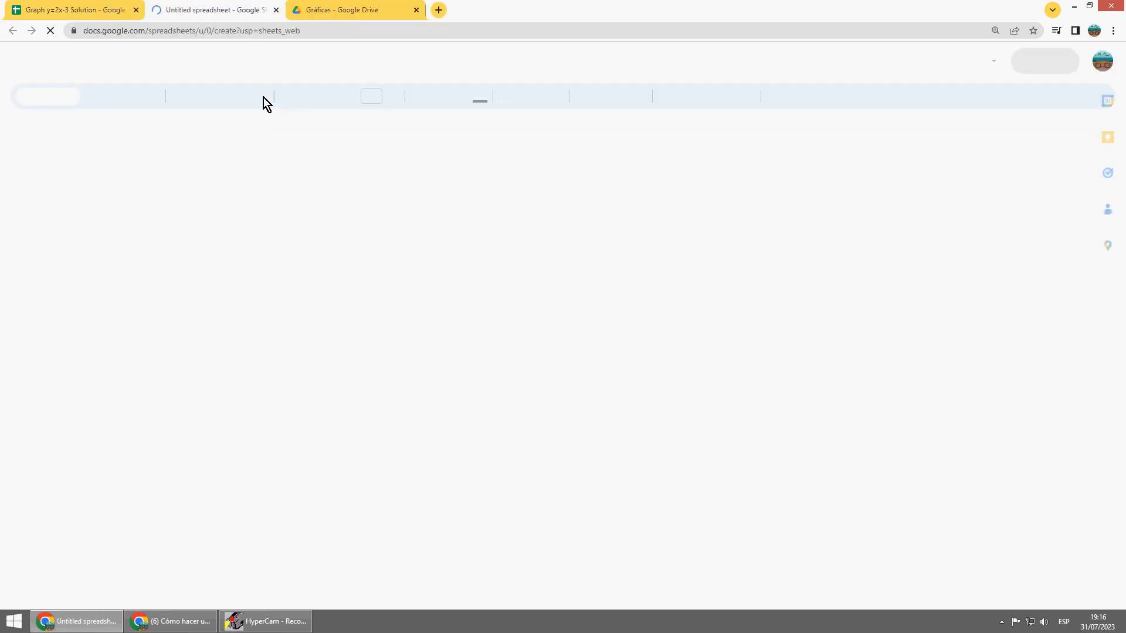
click(205, 97)
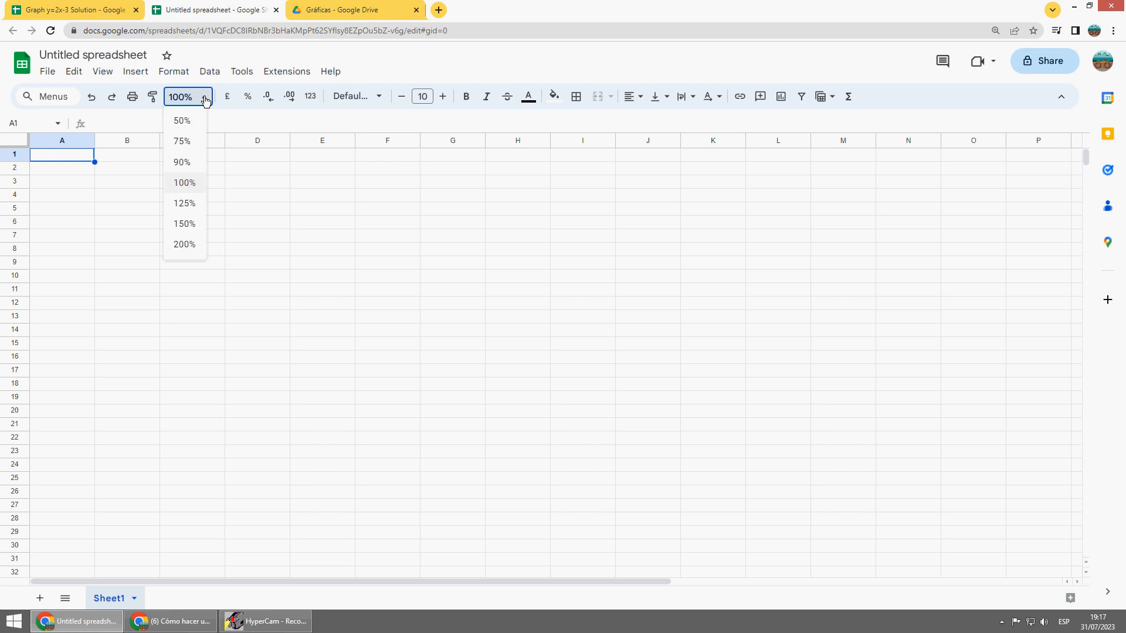
click(184, 245)
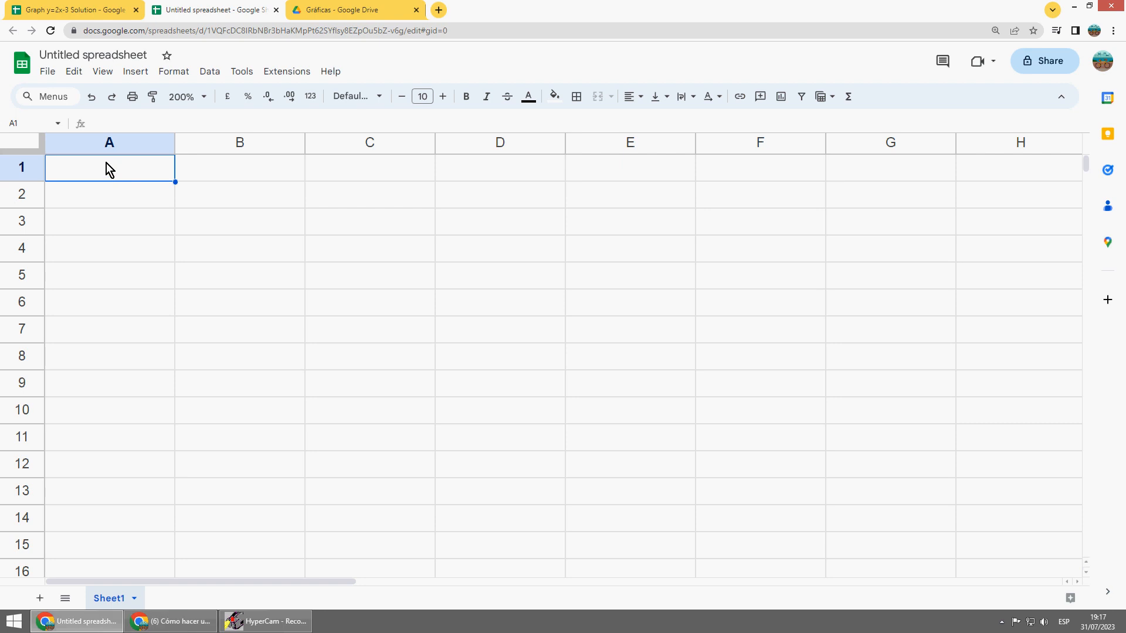
Enter the header X in cell A1 and the starting value -5 in A2.
text(X)
key(Return)
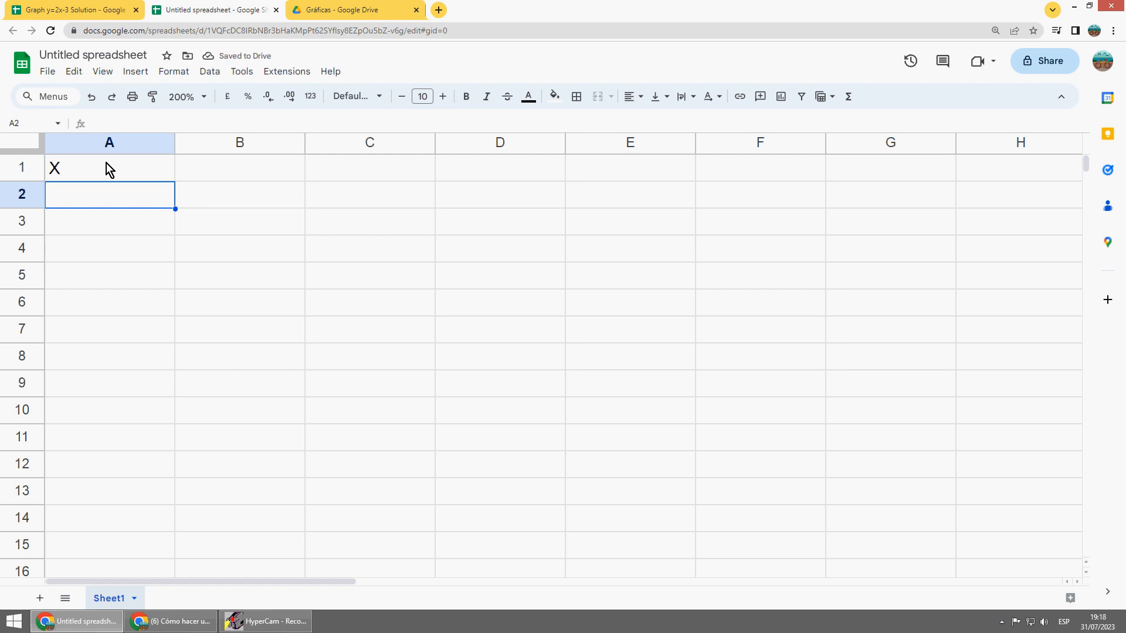
text(-5)
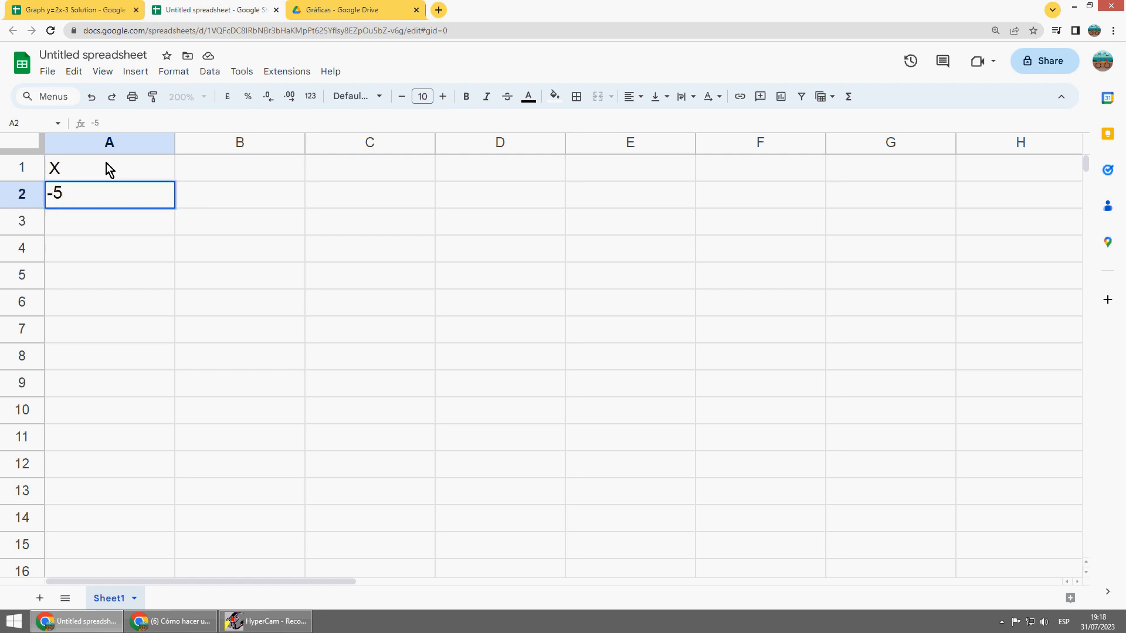
key(Return)
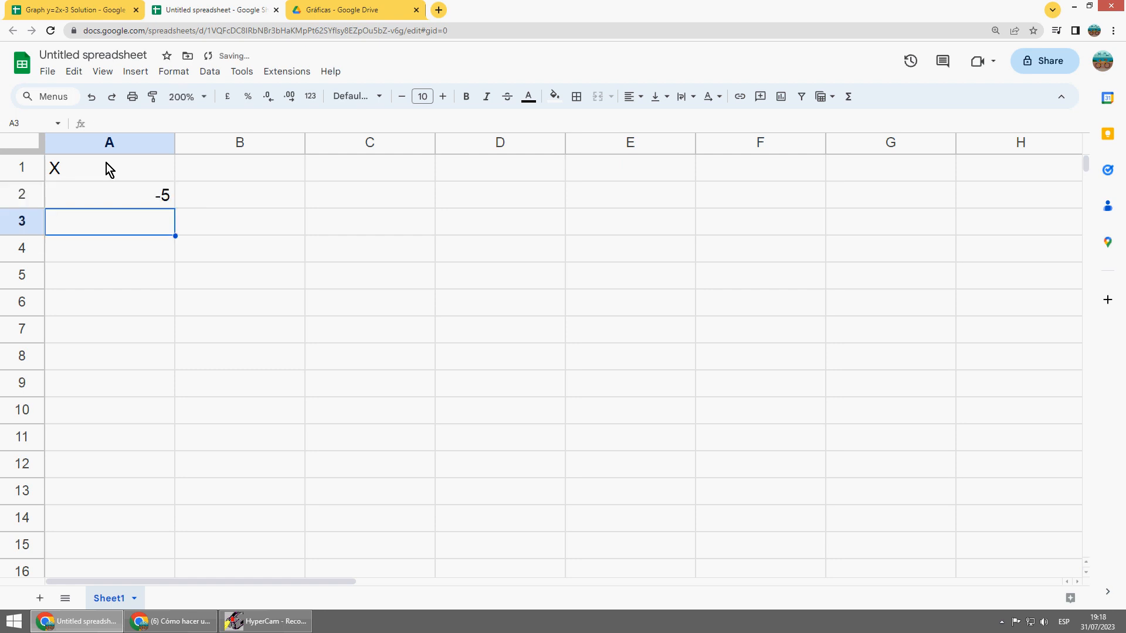
Enter the formula =A2+1 in cell A3.
text(=)
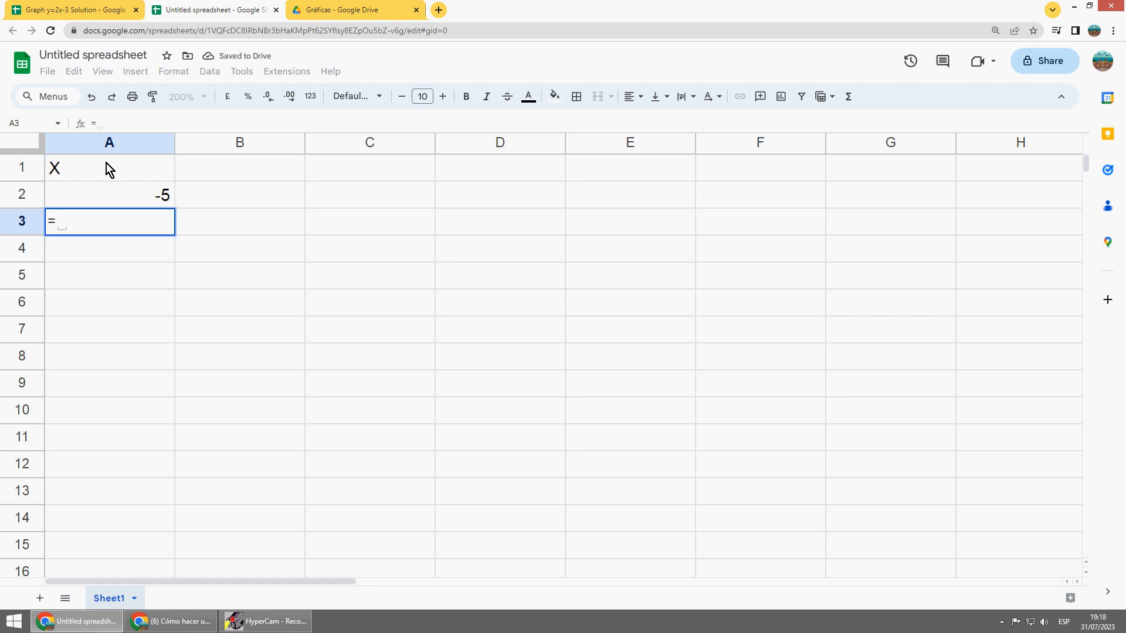
click(137, 194)
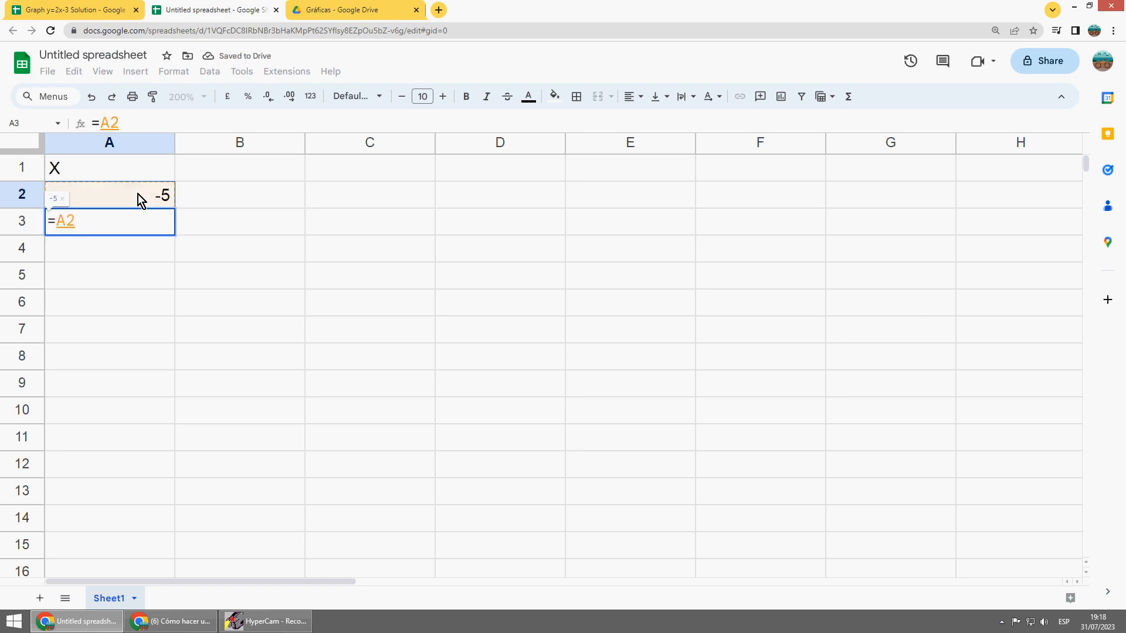
text(+1)
key(Return)
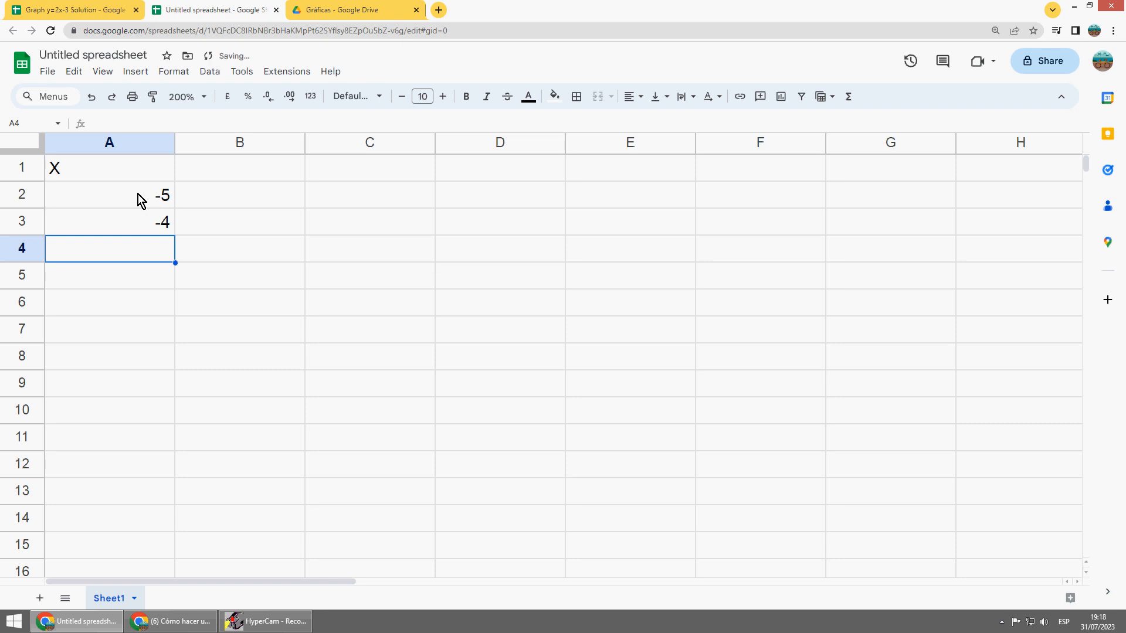
Fill the A3 formula down column A through A13 and clear the surplus value in A13.
click(164, 226)
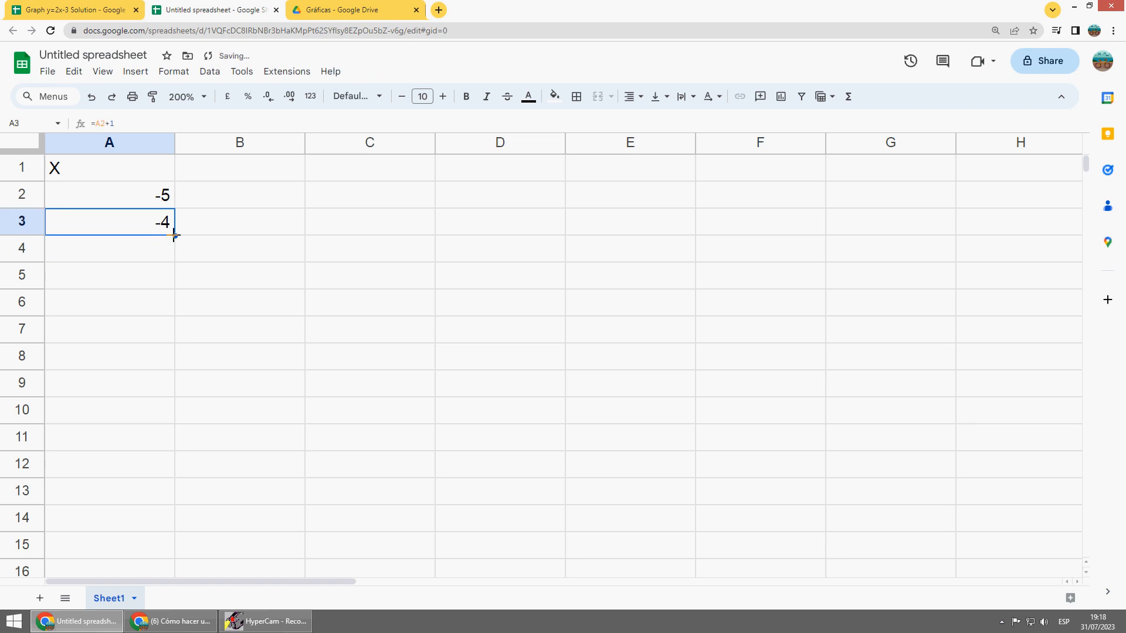
drag(174, 235, 173, 498)
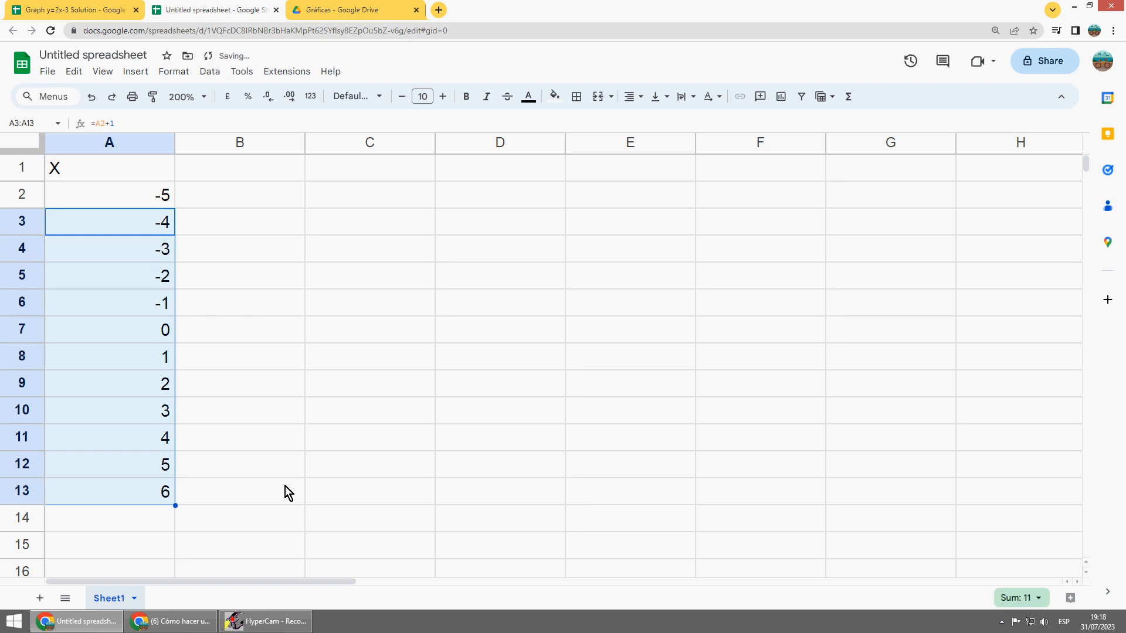
click(103, 496)
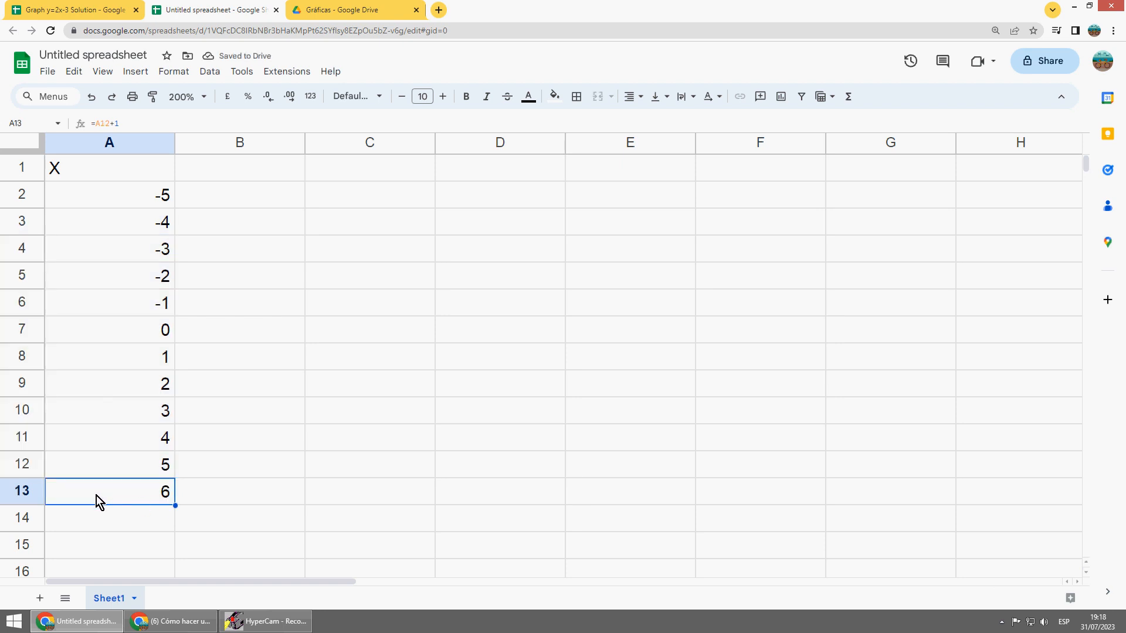
key(Delete)
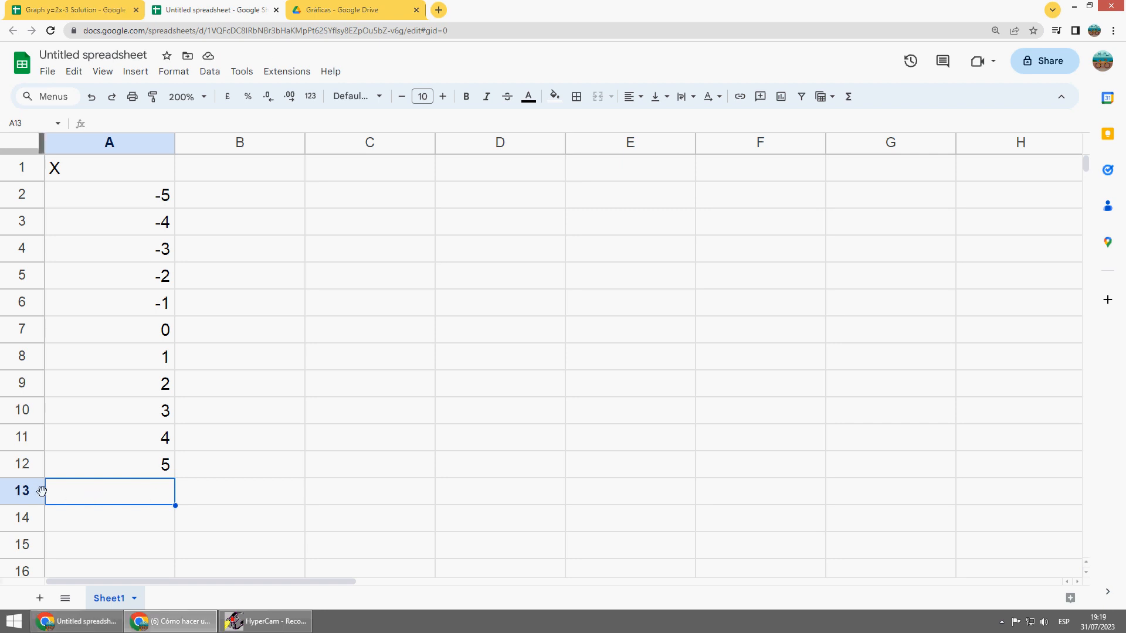
Delete the unused rows 13 to 1000 from the sheet.
click(21, 491)
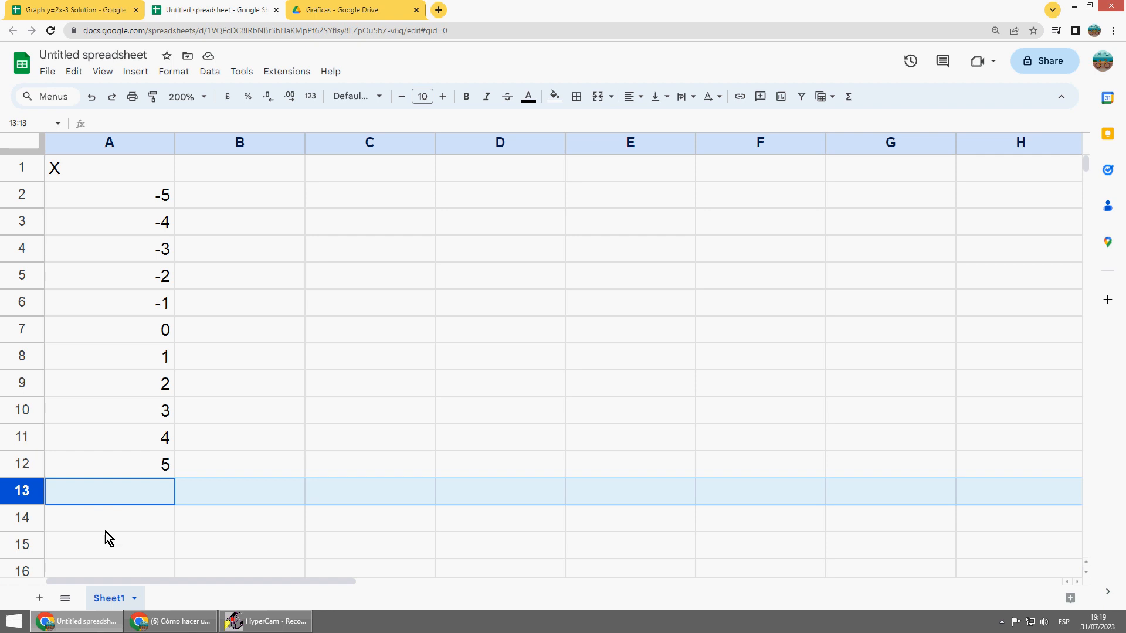
scroll(117, 534, down, 4)
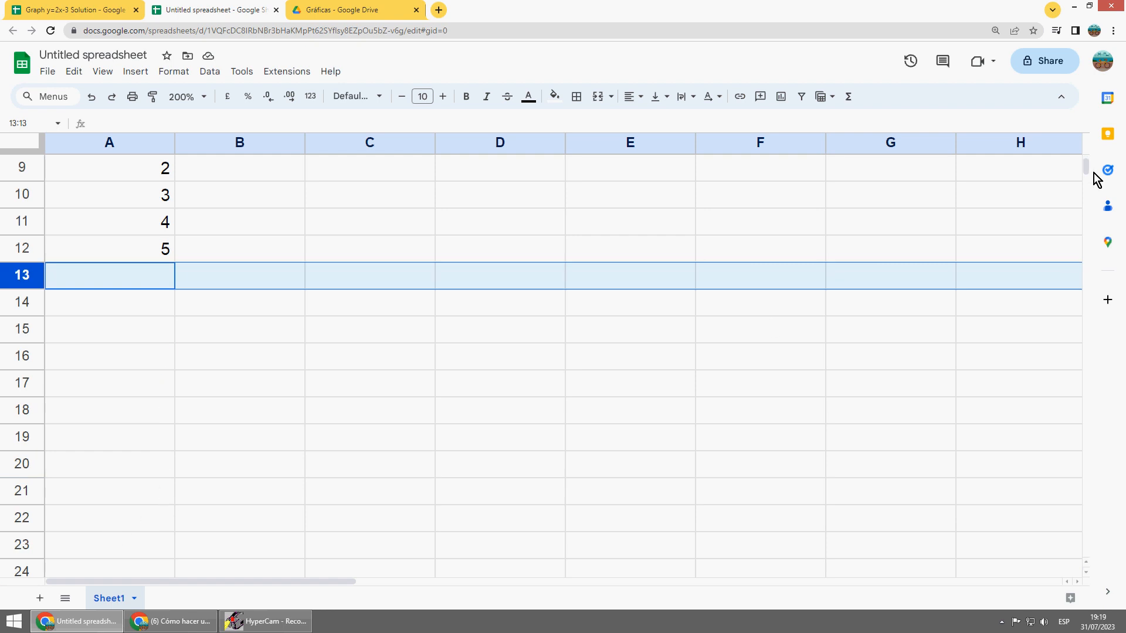
drag(1086, 168, 1082, 562)
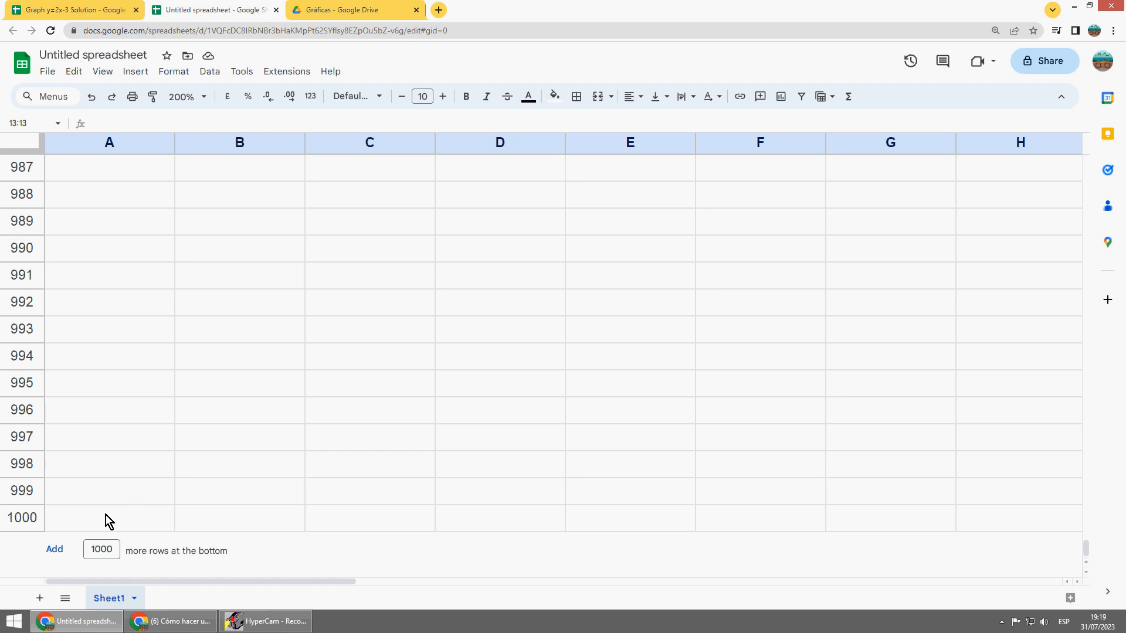
shift+click(19, 518)
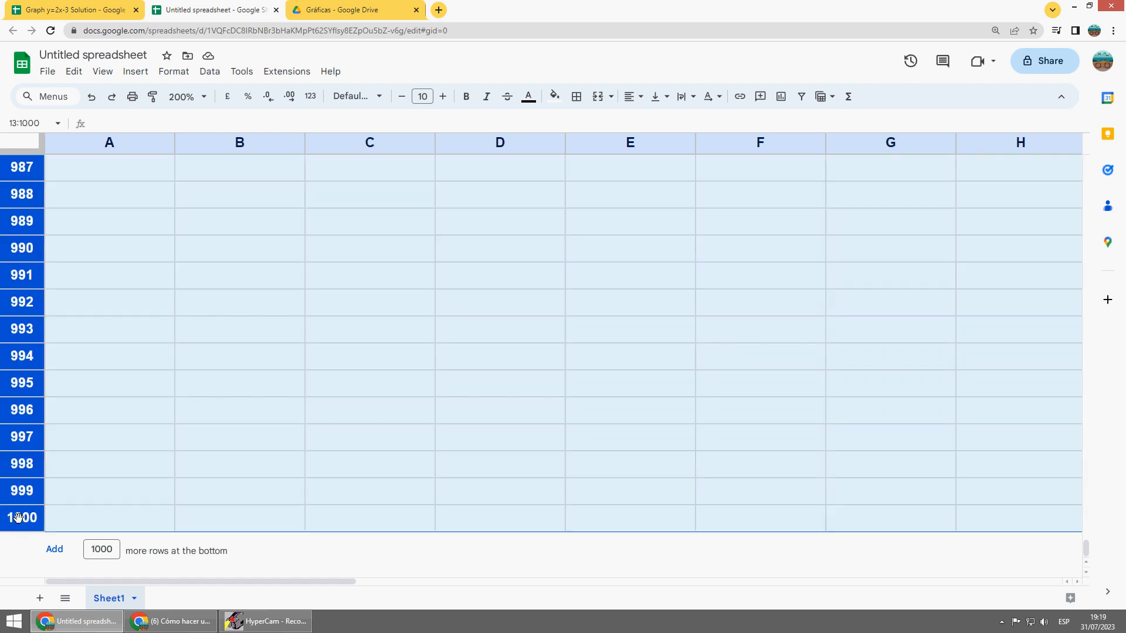
right_click(29, 437)
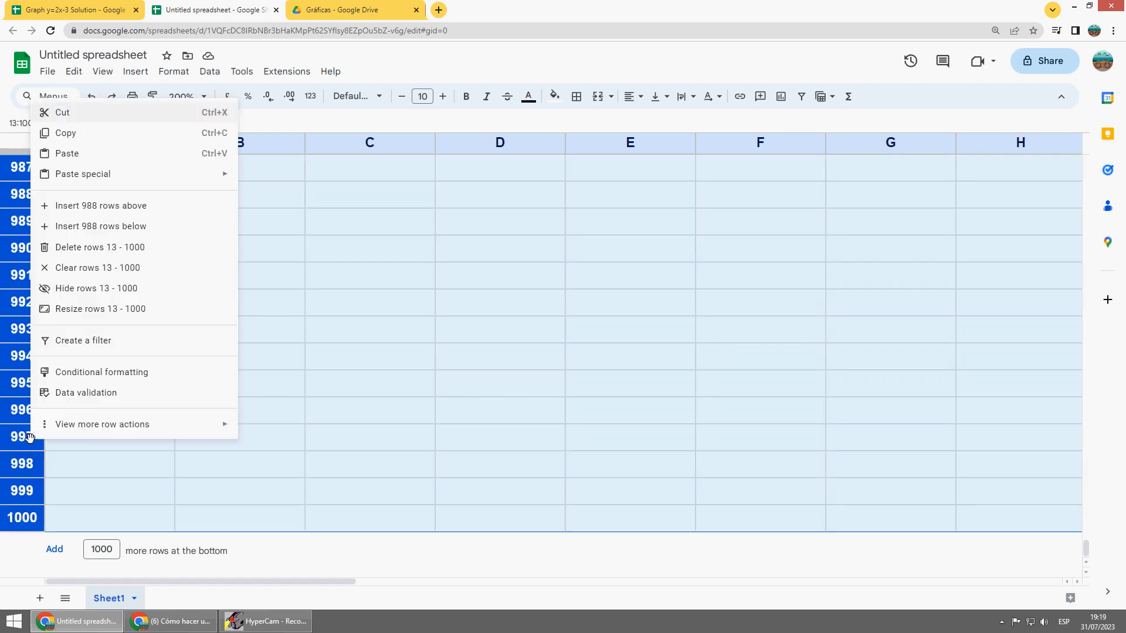
click(120, 247)
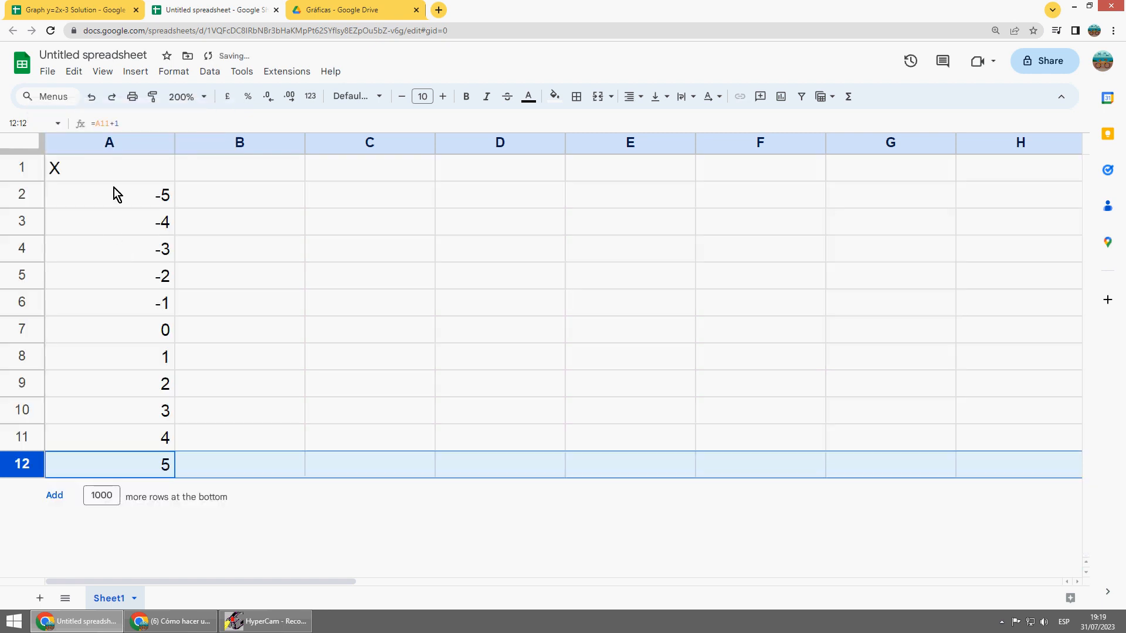
Narrow column A to a little under half its default width.
click(111, 174)
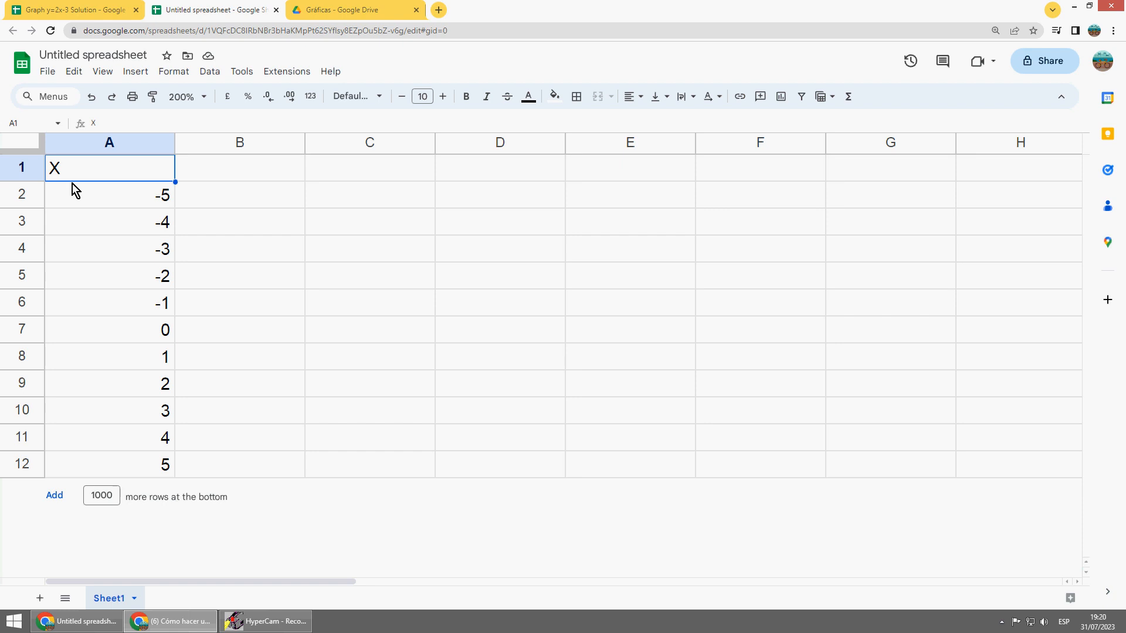
click(106, 147)
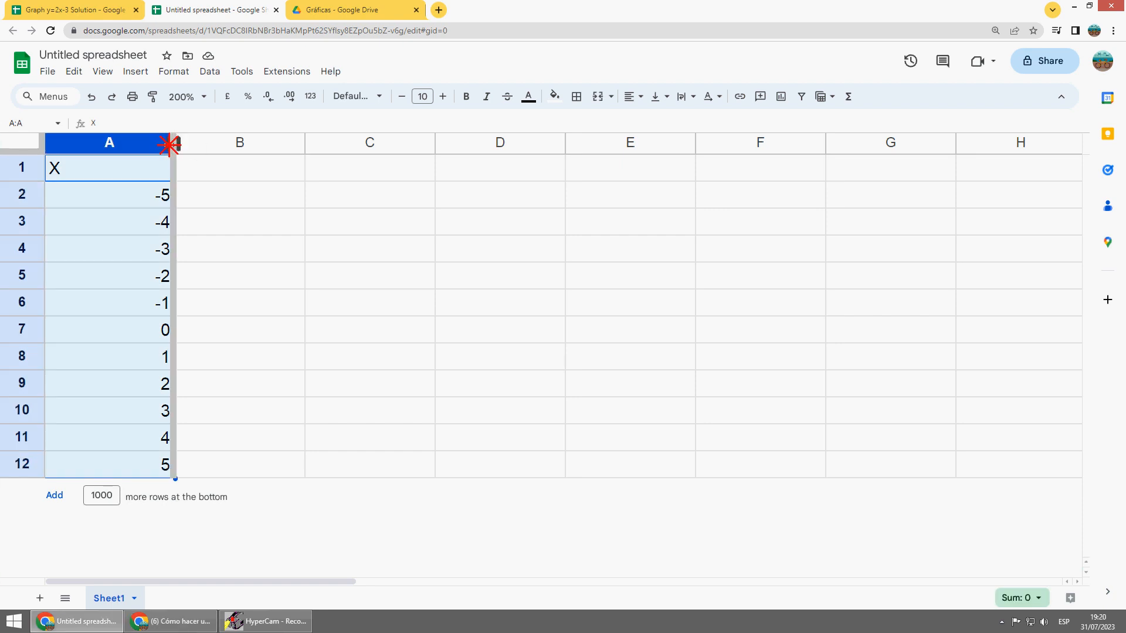
drag(175, 143, 103, 144)
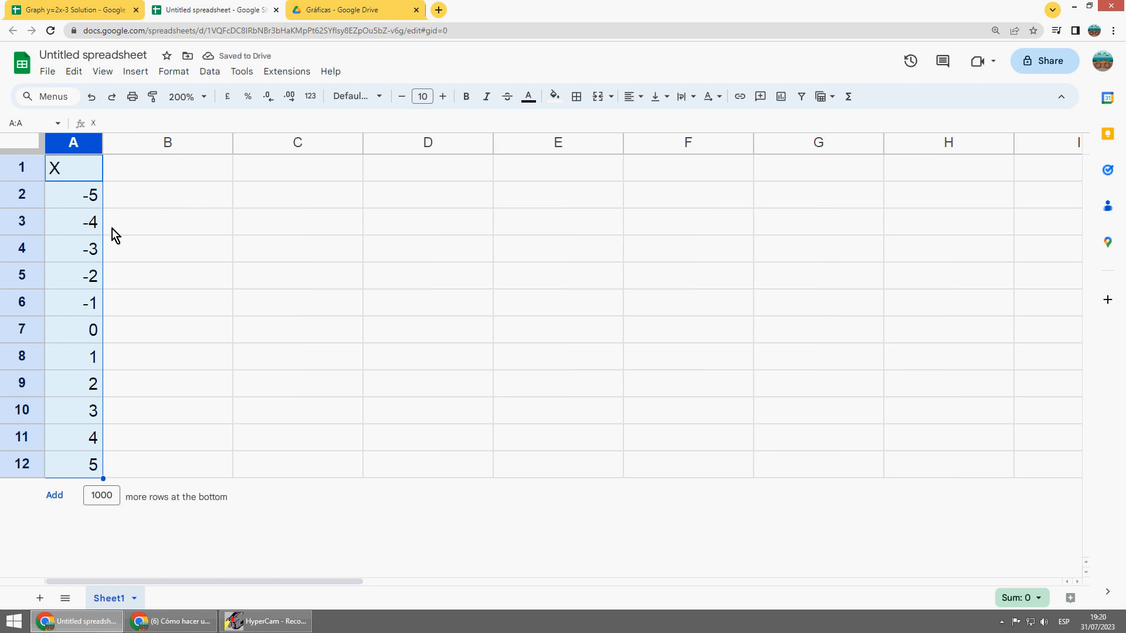
Center-align the contents of all cells in the sheet horizontally.
click(25, 145)
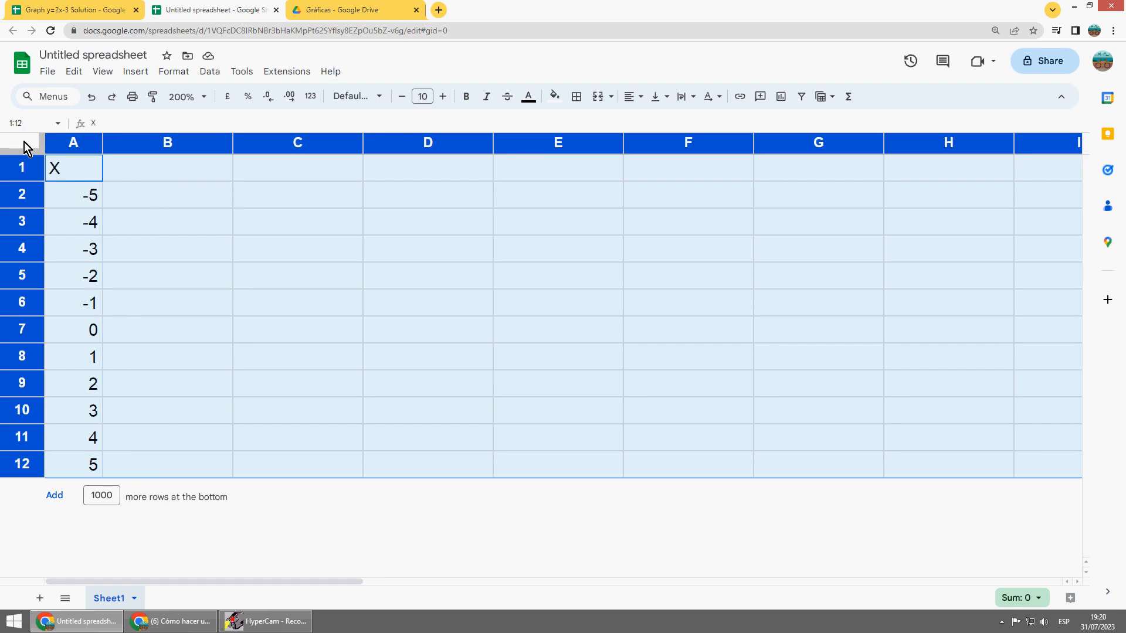
click(641, 98)
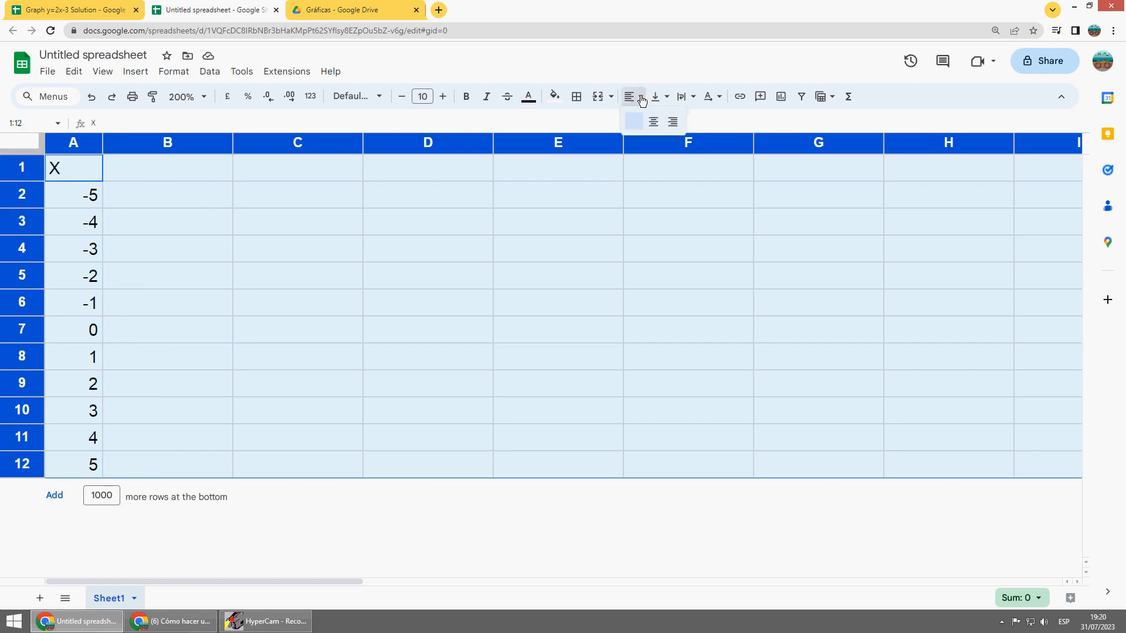
click(653, 122)
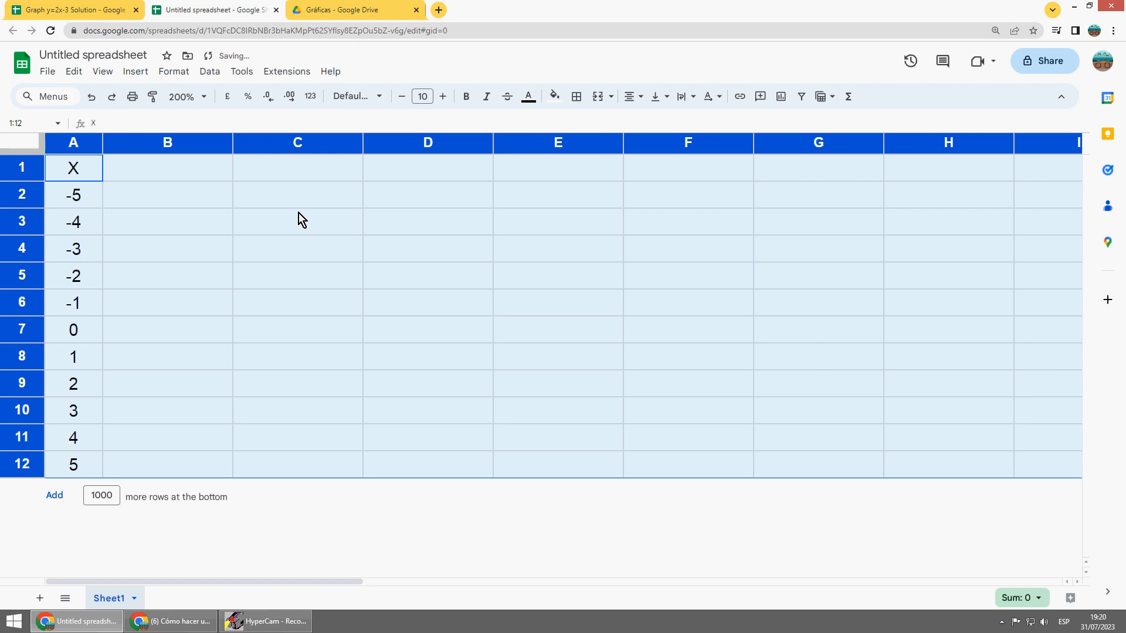
Enter the header y=2x-3 in cell B1.
click(157, 174)
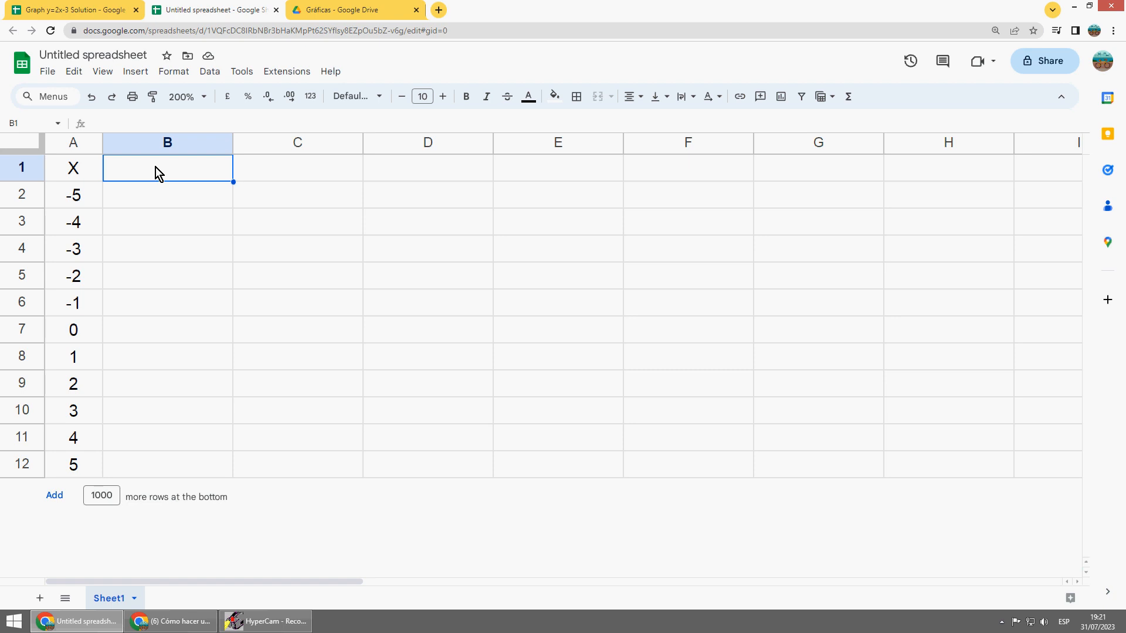
text(y)
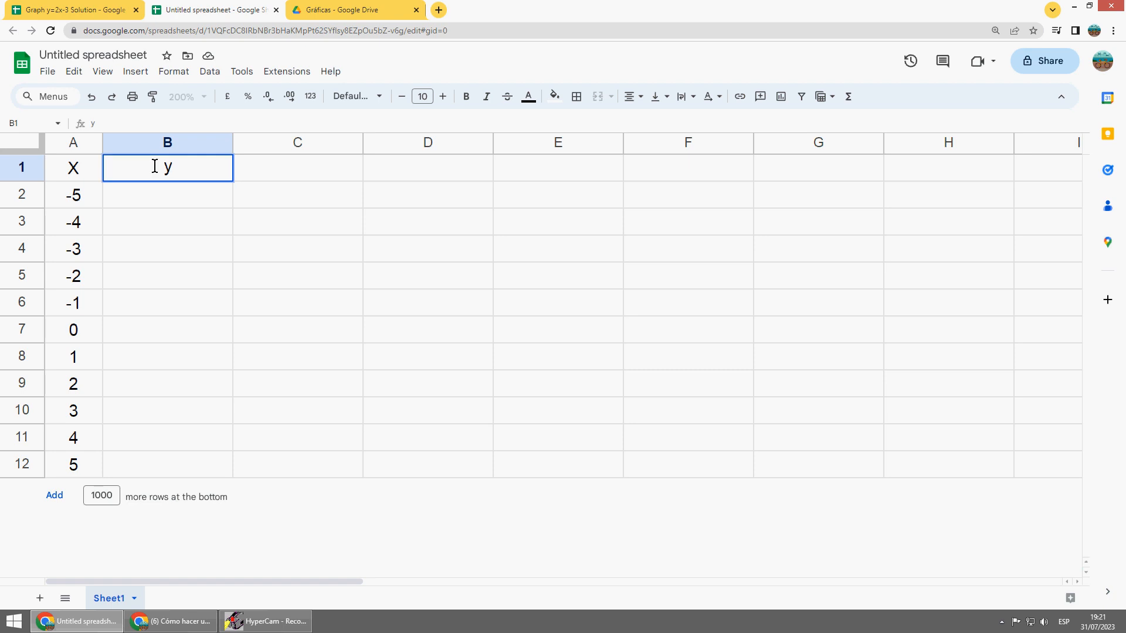
text(=2x-3)
key(Return)
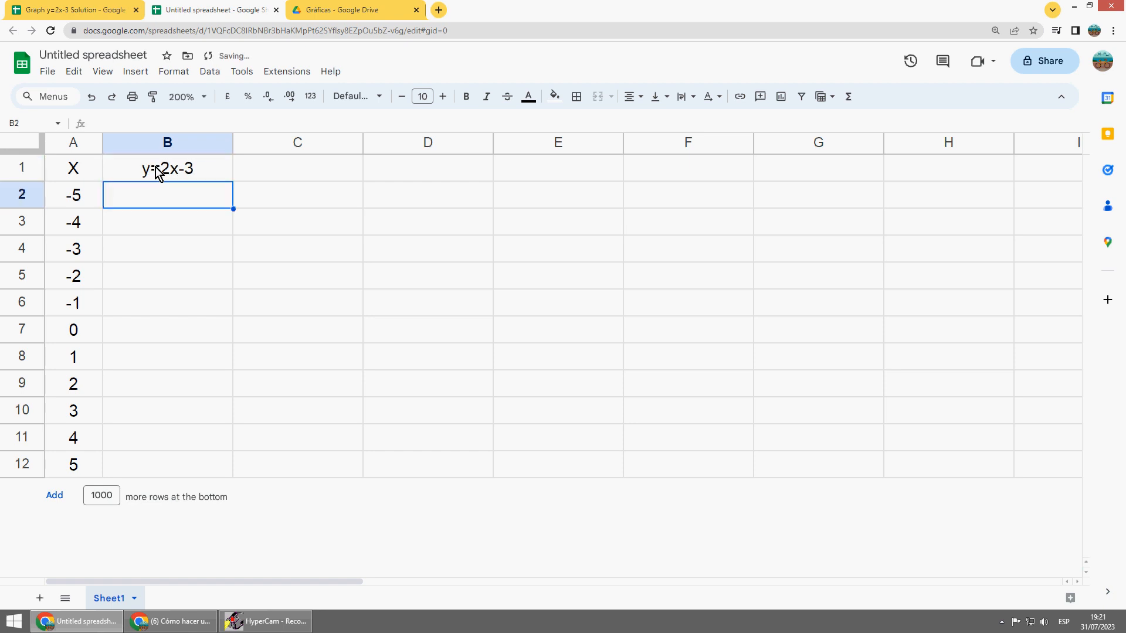
click(160, 171)
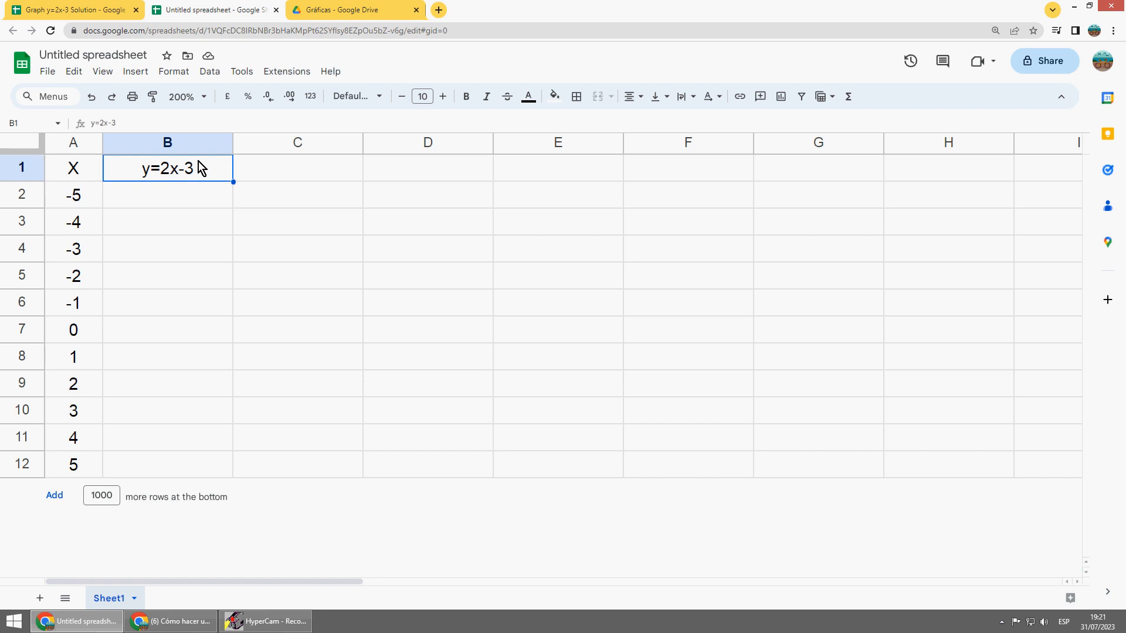
Enter the formula =2*A2-3 in cell B2.
click(167, 196)
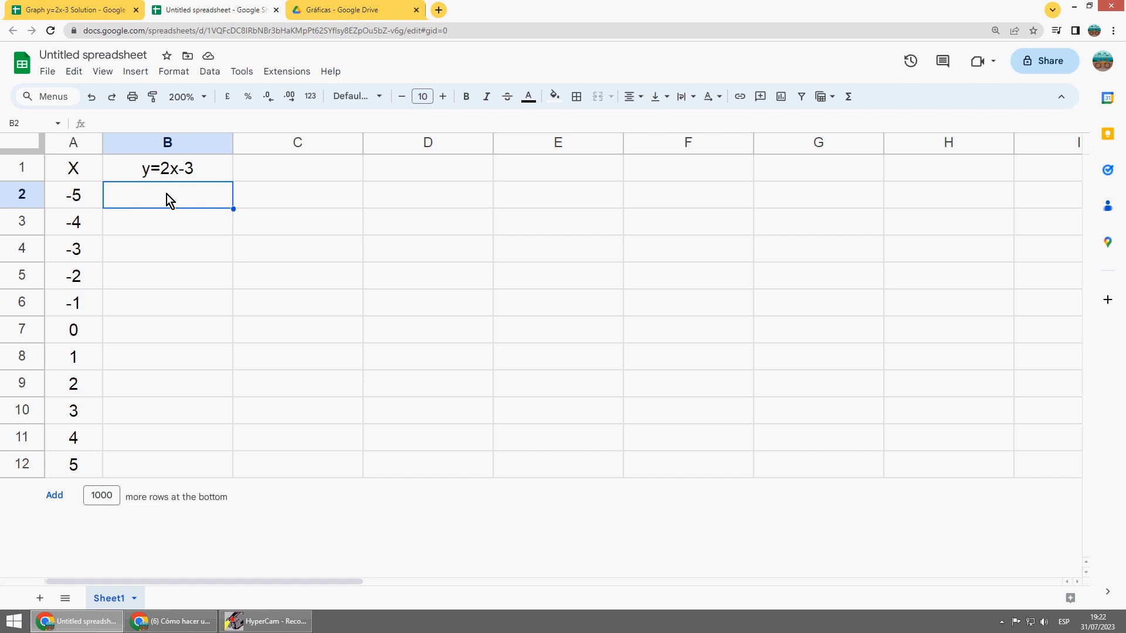
text(=2)
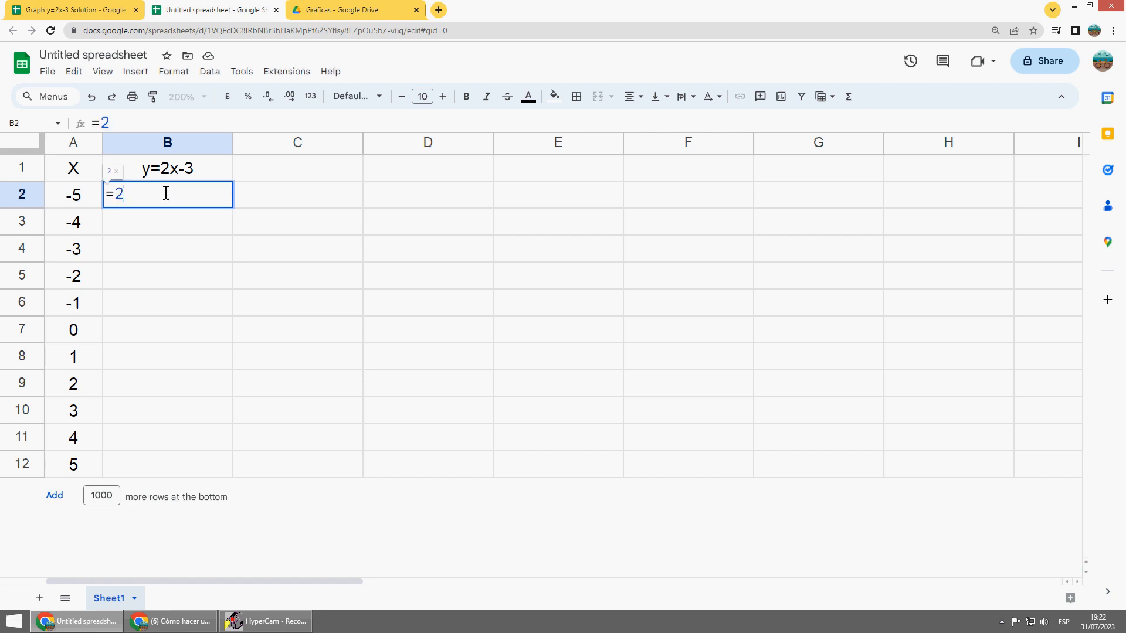
text(*)
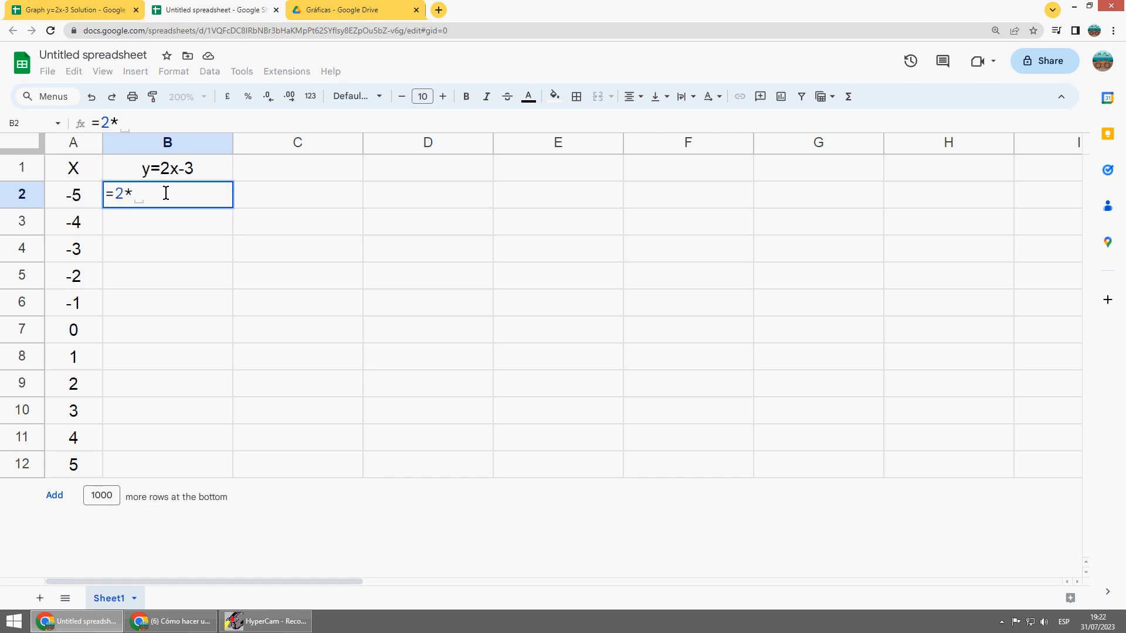
click(72, 201)
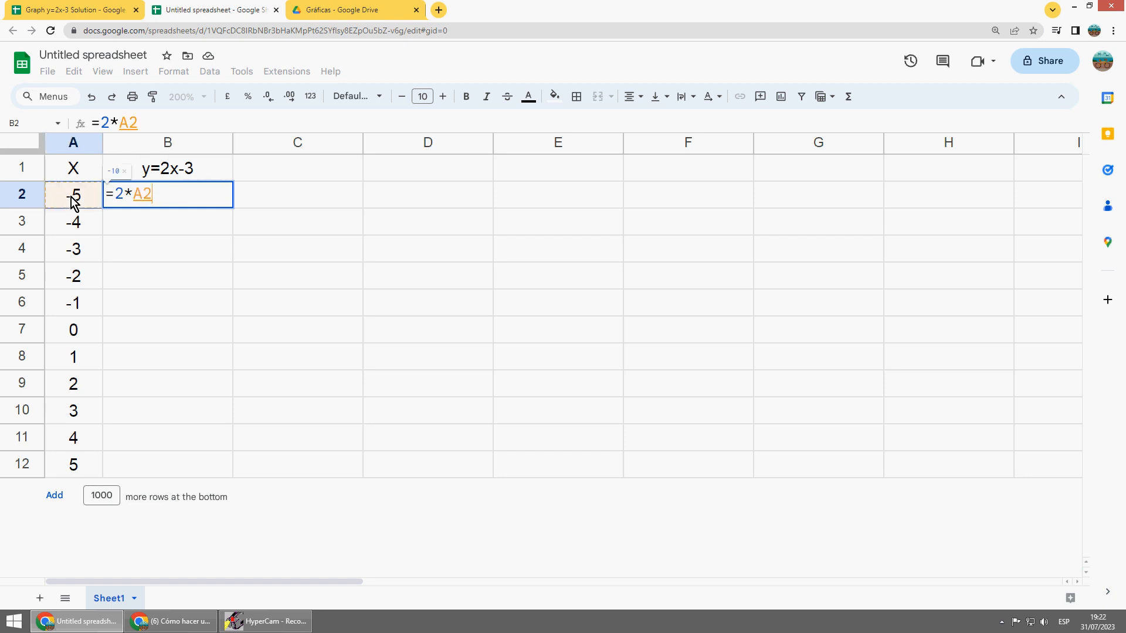
text(-3)
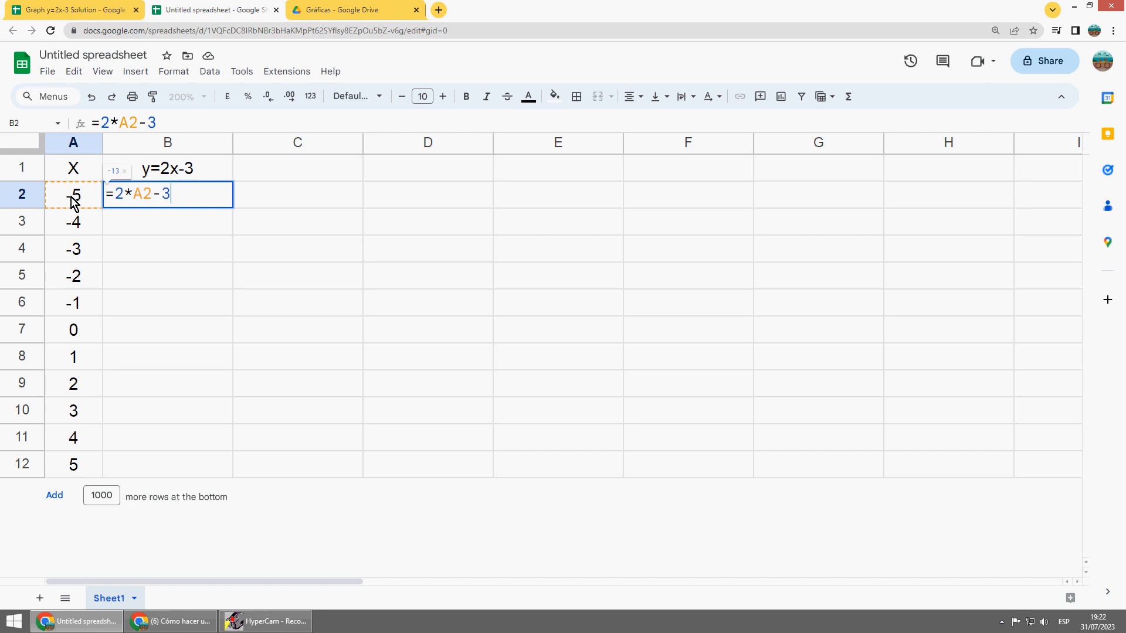
key(Return)
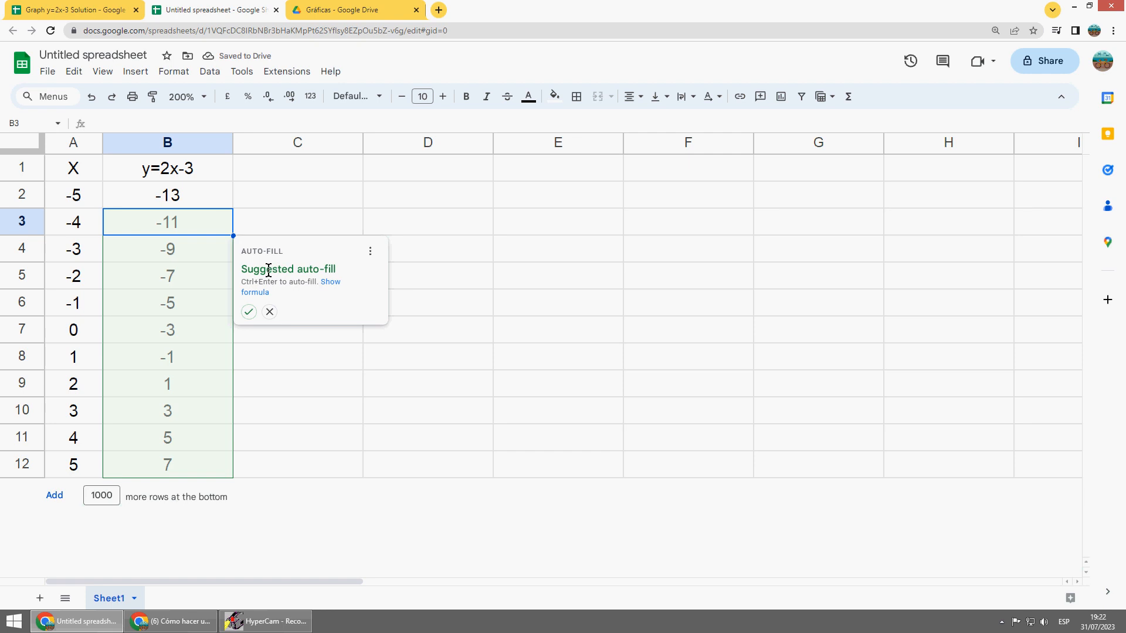
Accept the suggested auto-fill for B3:B12, and clear those cells again.
click(249, 313)
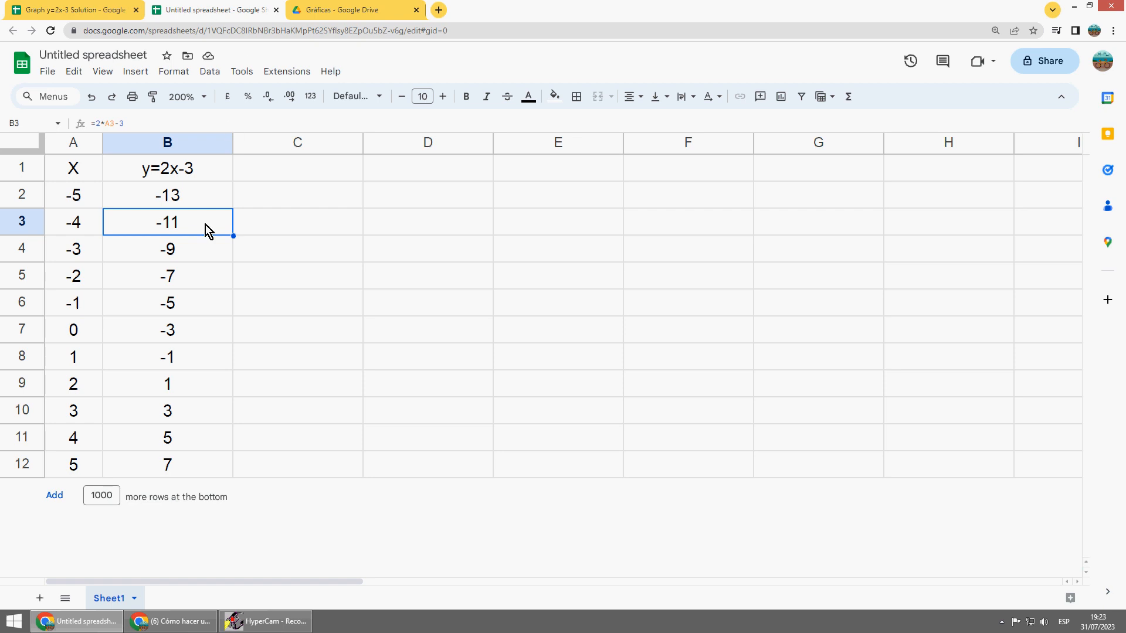
drag(193, 225, 201, 470)
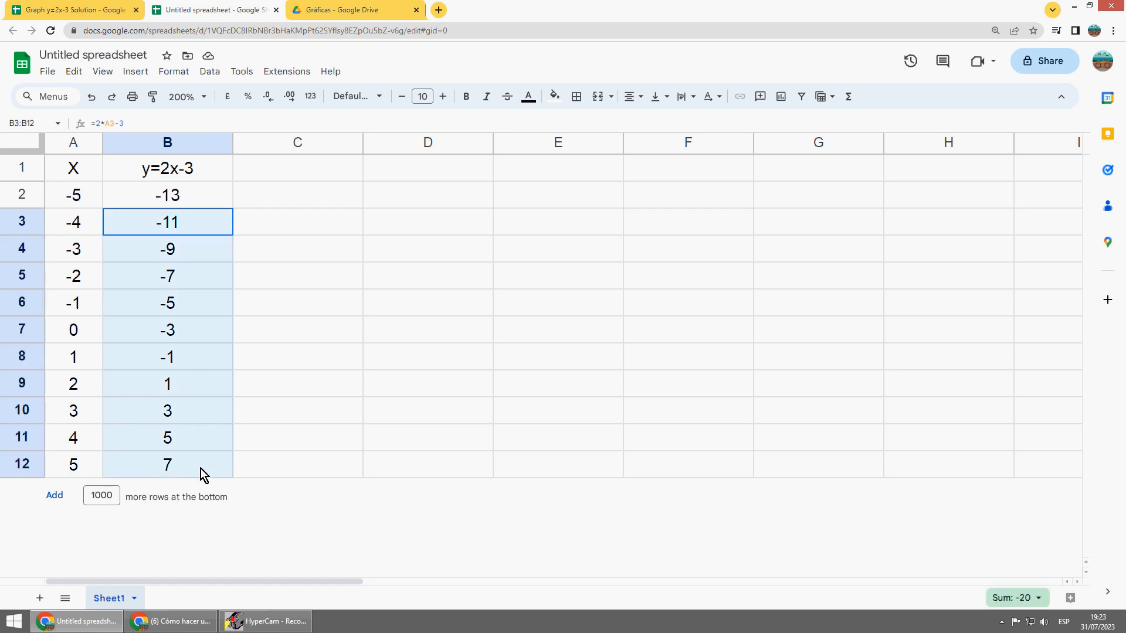
key(Delete)
Fill the formula from cell B2 down through B12.
click(188, 198)
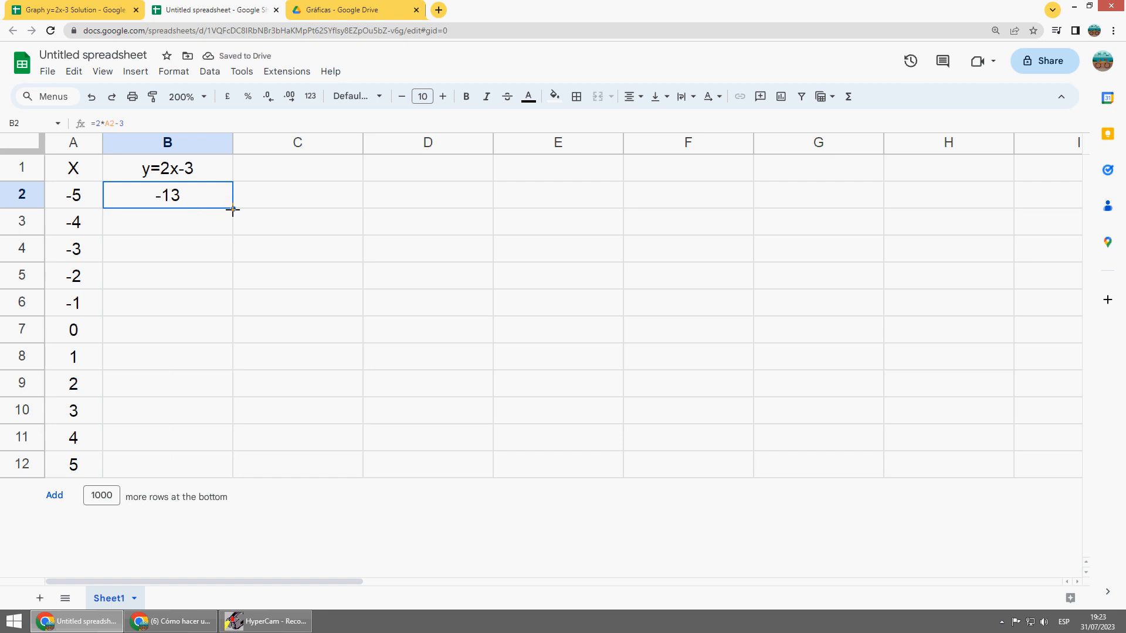
drag(232, 209, 215, 475)
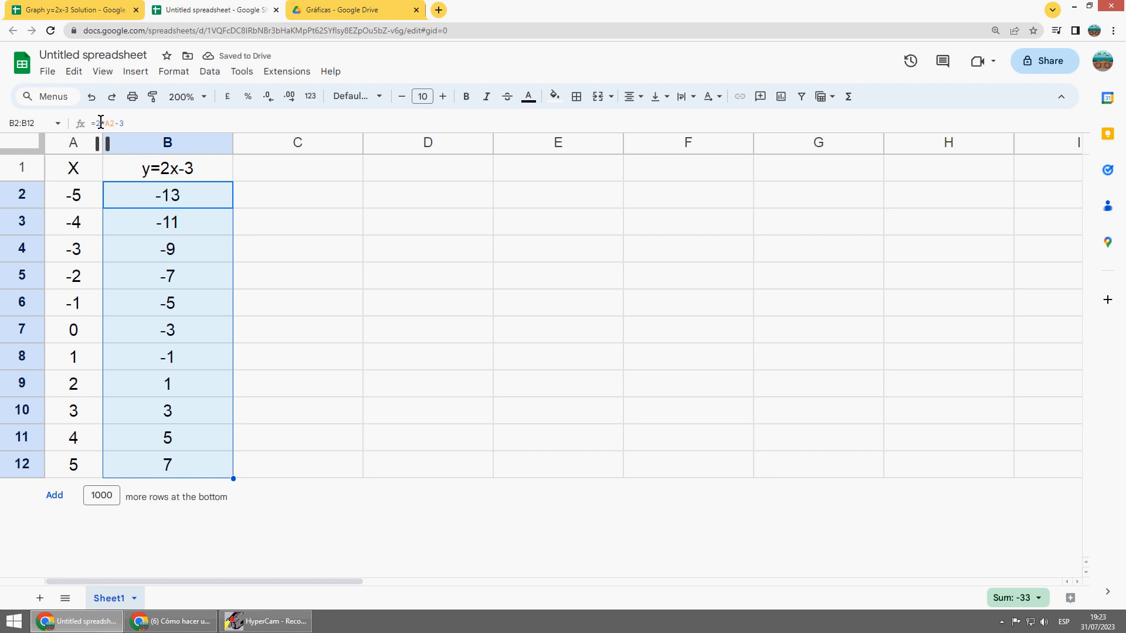
Inspect the formulas in cells B2, B3, B4 and B7, and the x entry in A7.
click(178, 198)
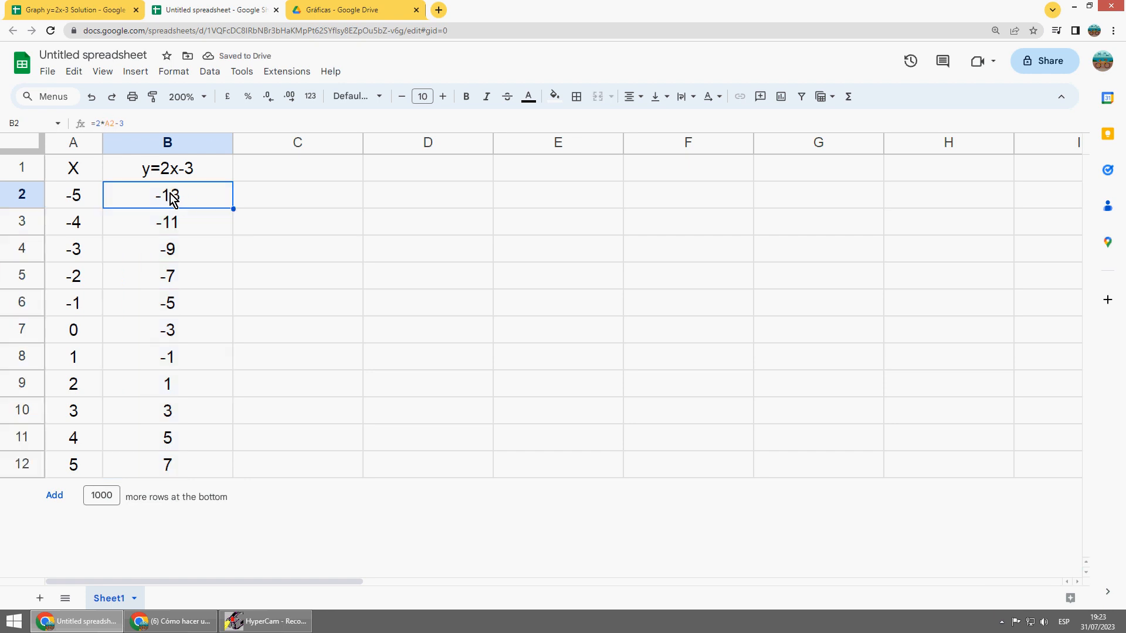
click(166, 220)
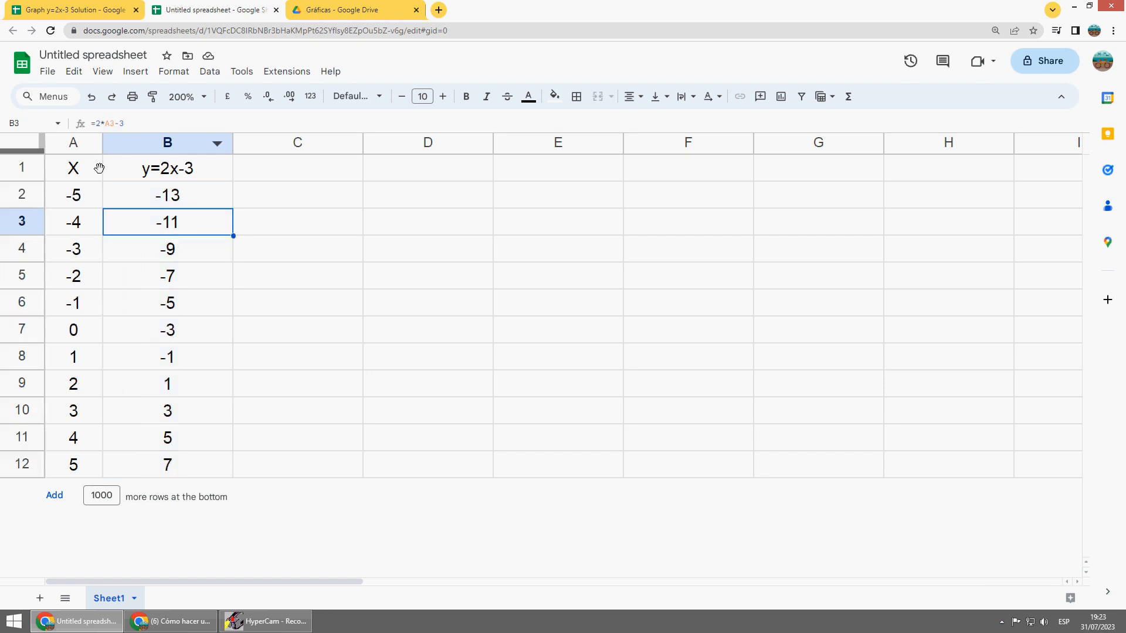
click(169, 256)
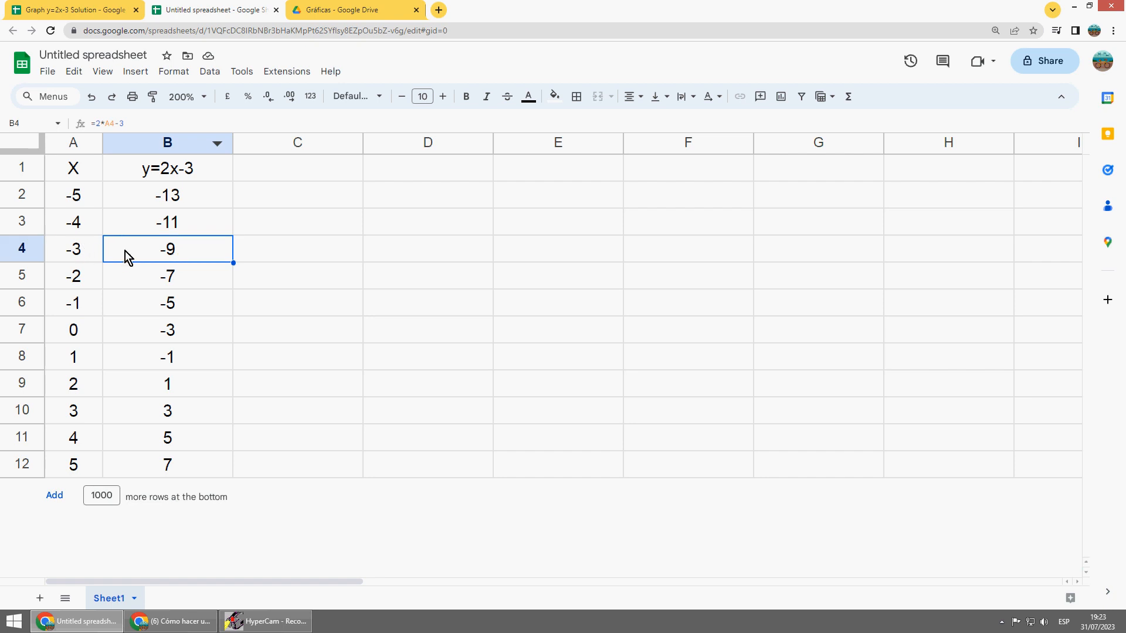
click(156, 330)
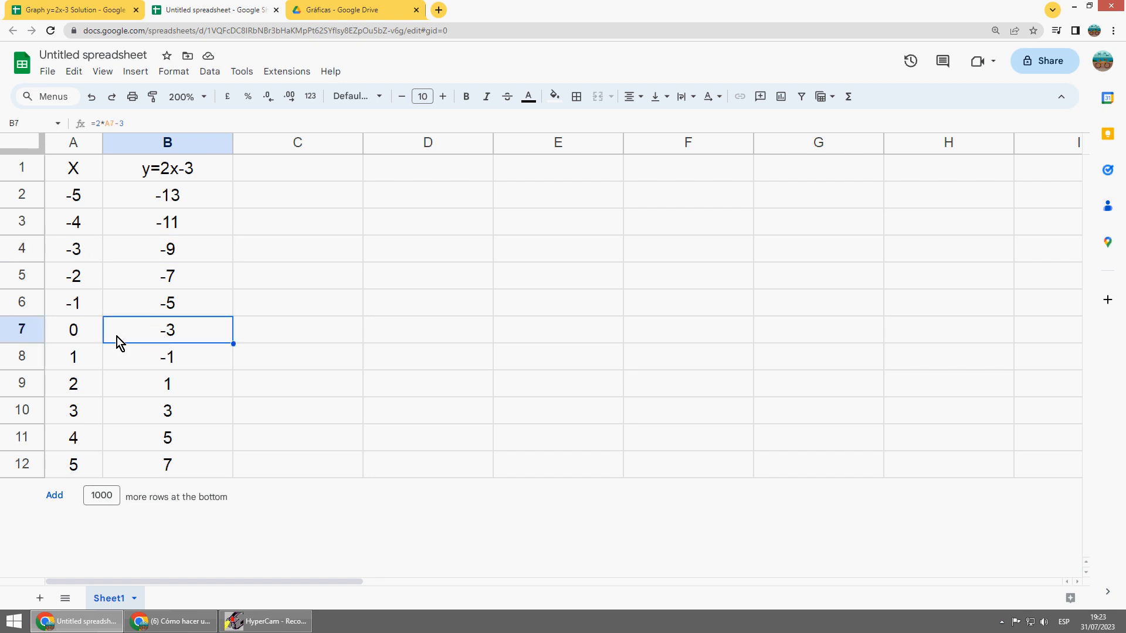
click(86, 339)
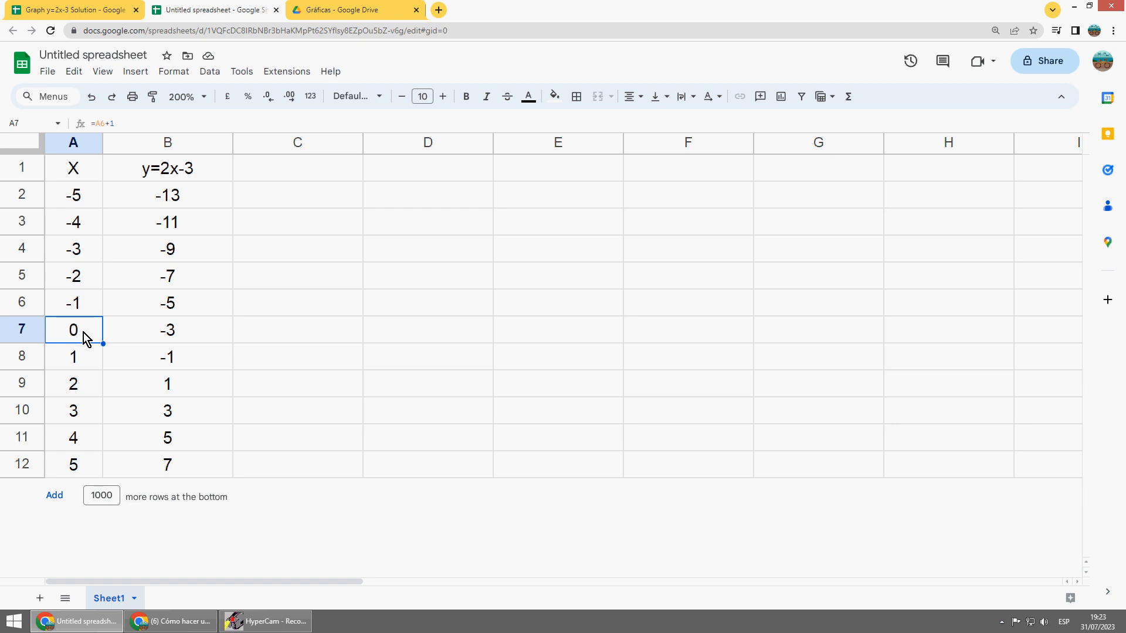
click(144, 336)
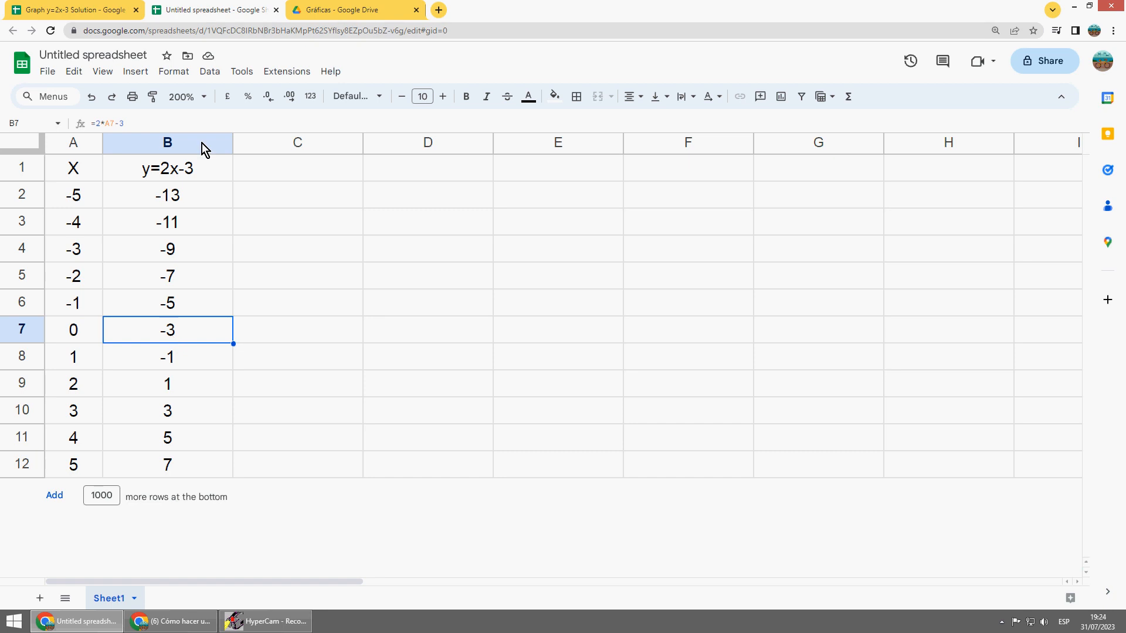
Narrow column B to about four fifths of its width and apply blue borders to all cells in A1:B12.
drag(233, 143, 206, 143)
drag(185, 461, 69, 169)
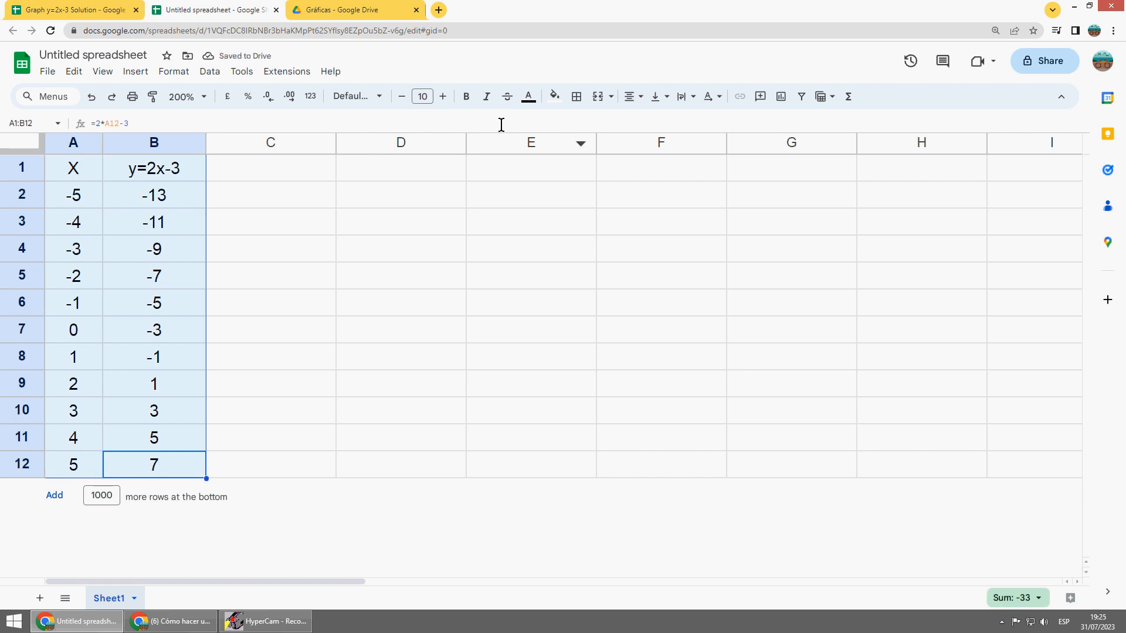
click(576, 96)
click(587, 126)
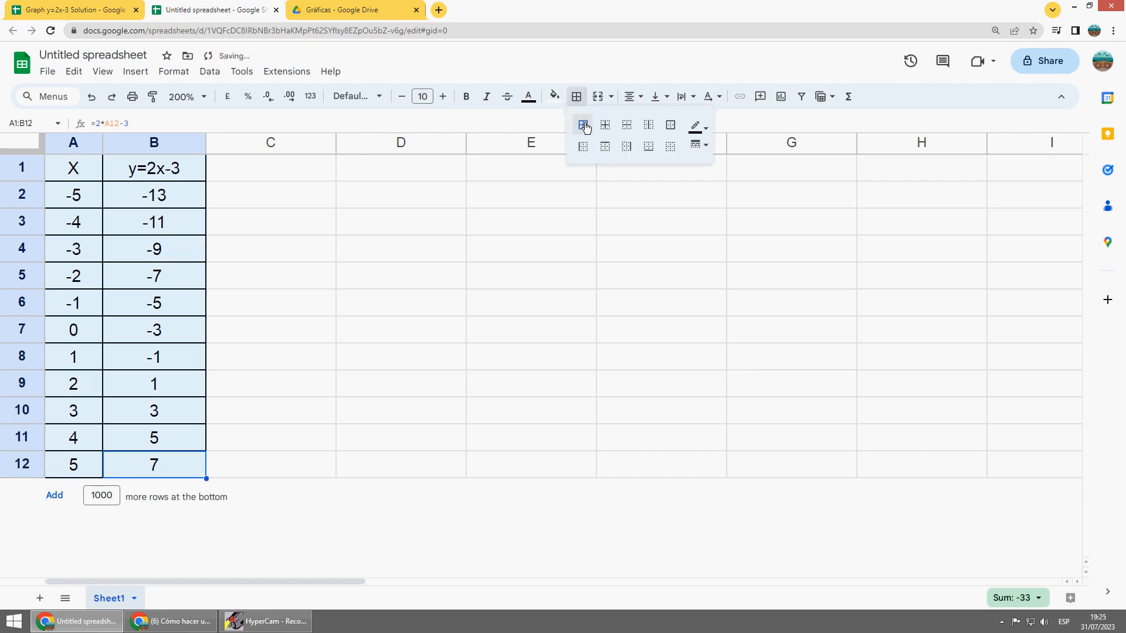
click(697, 128)
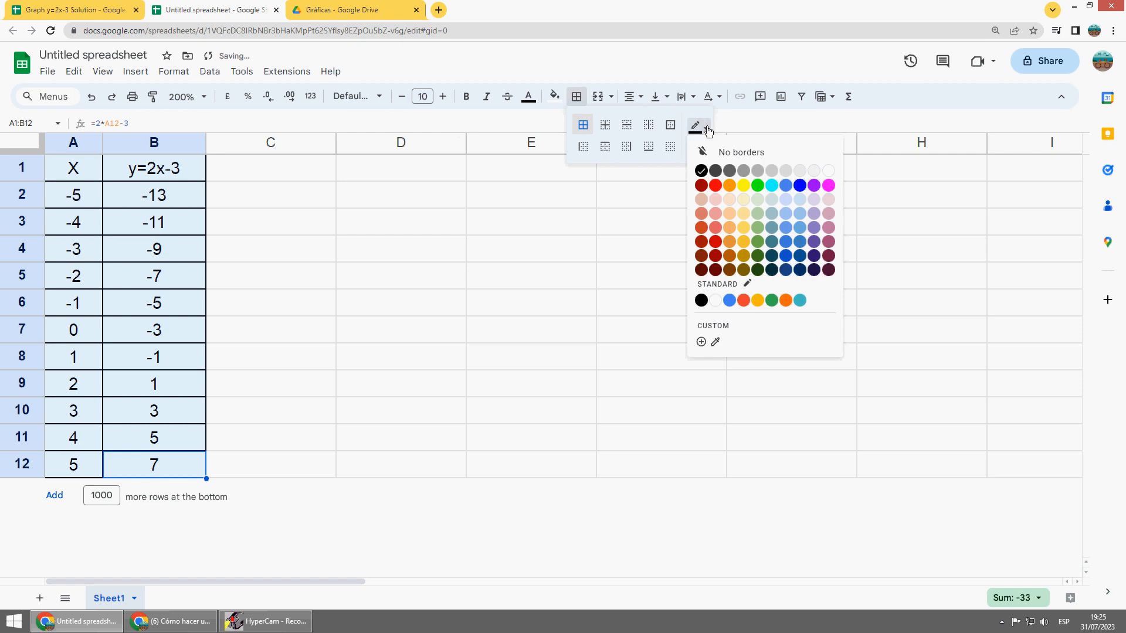
click(799, 184)
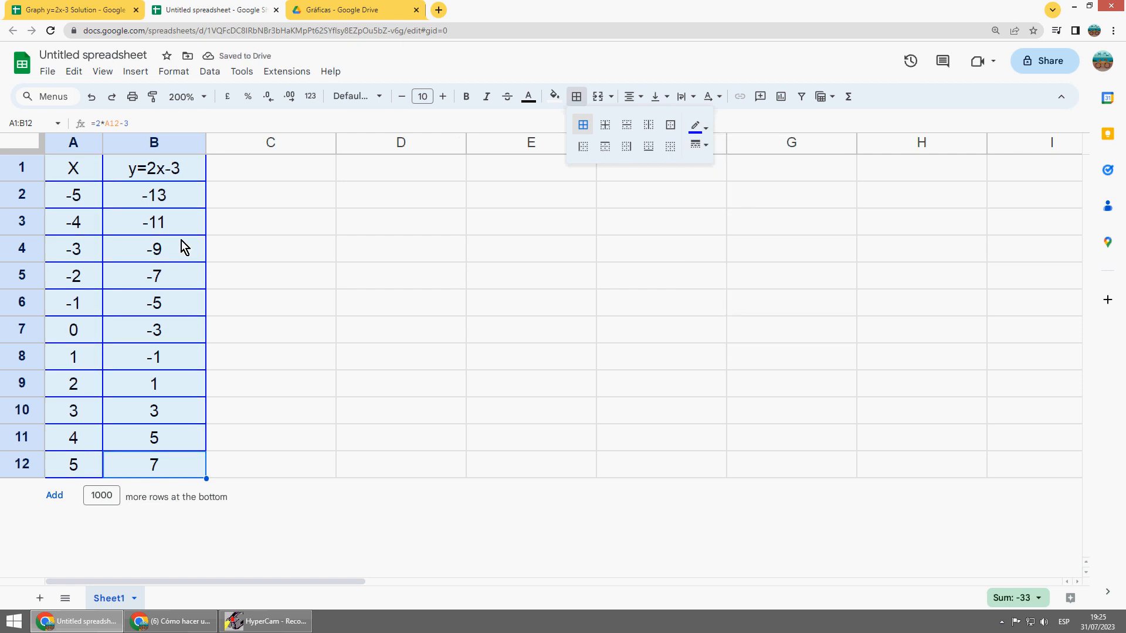
click(171, 621)
Widen column C to about six times its default width and delete columns D to Z.
drag(336, 142, 977, 152)
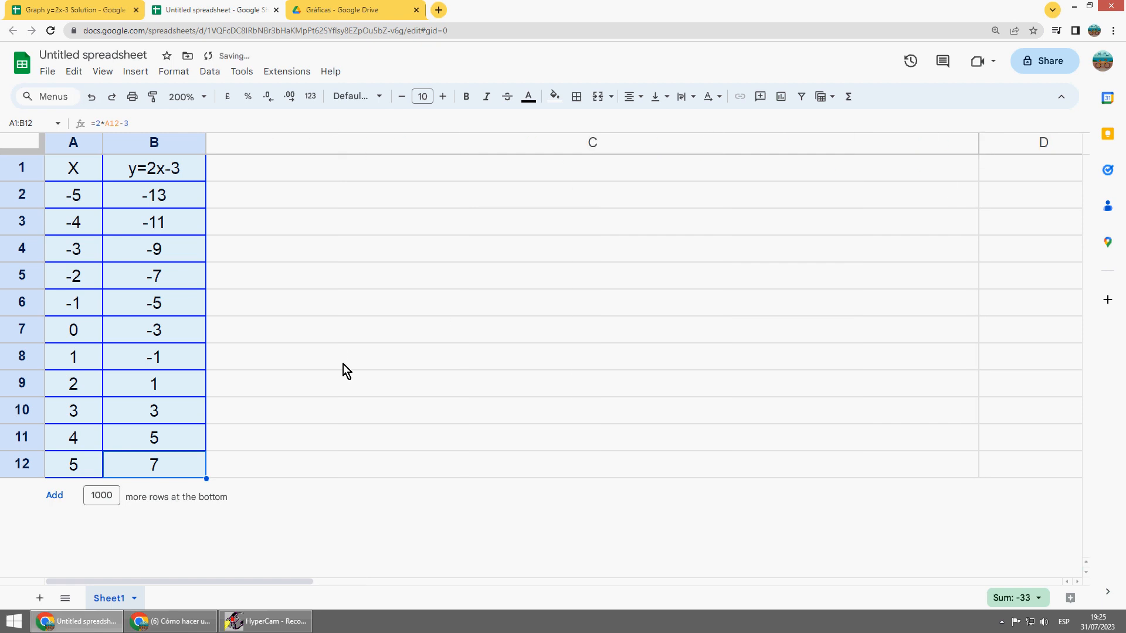
click(1000, 145)
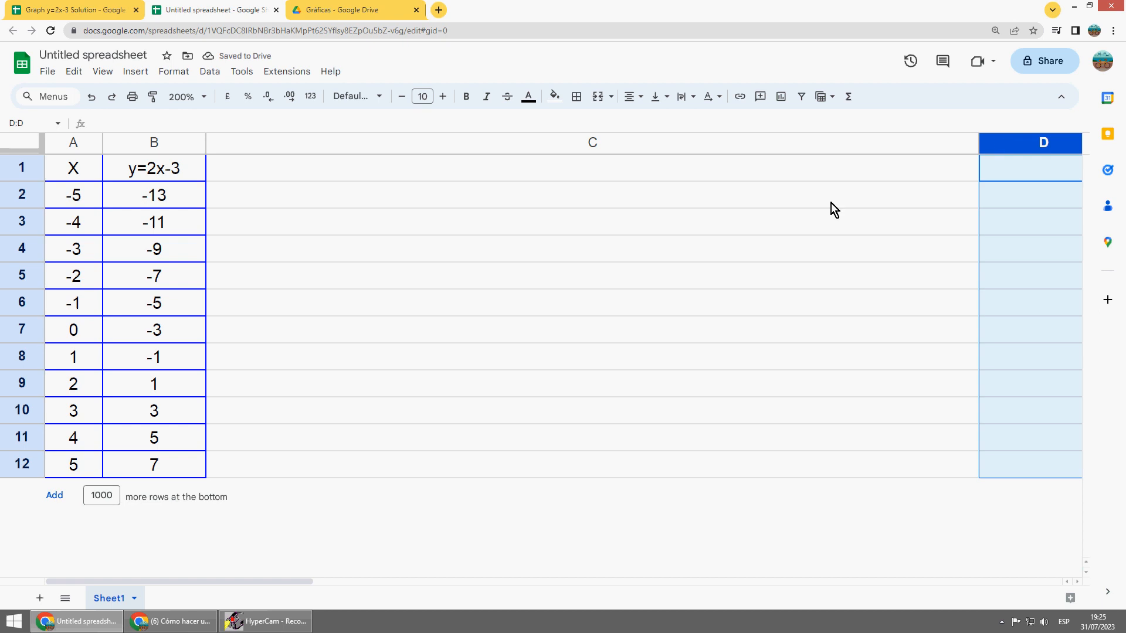
drag(266, 583, 1041, 574)
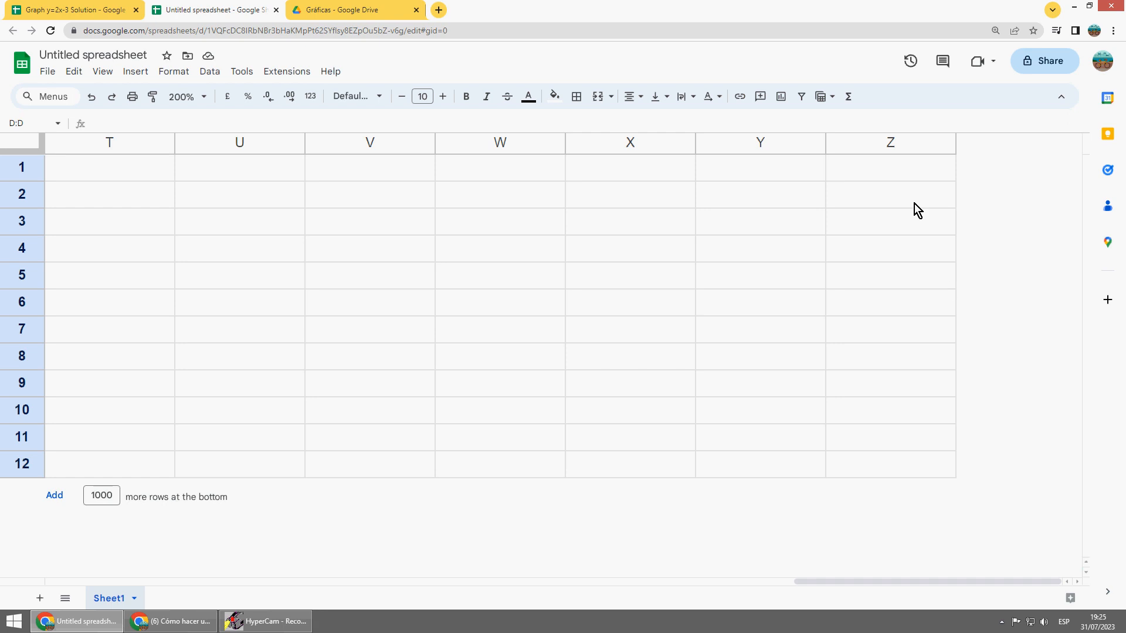
shift+click(887, 146)
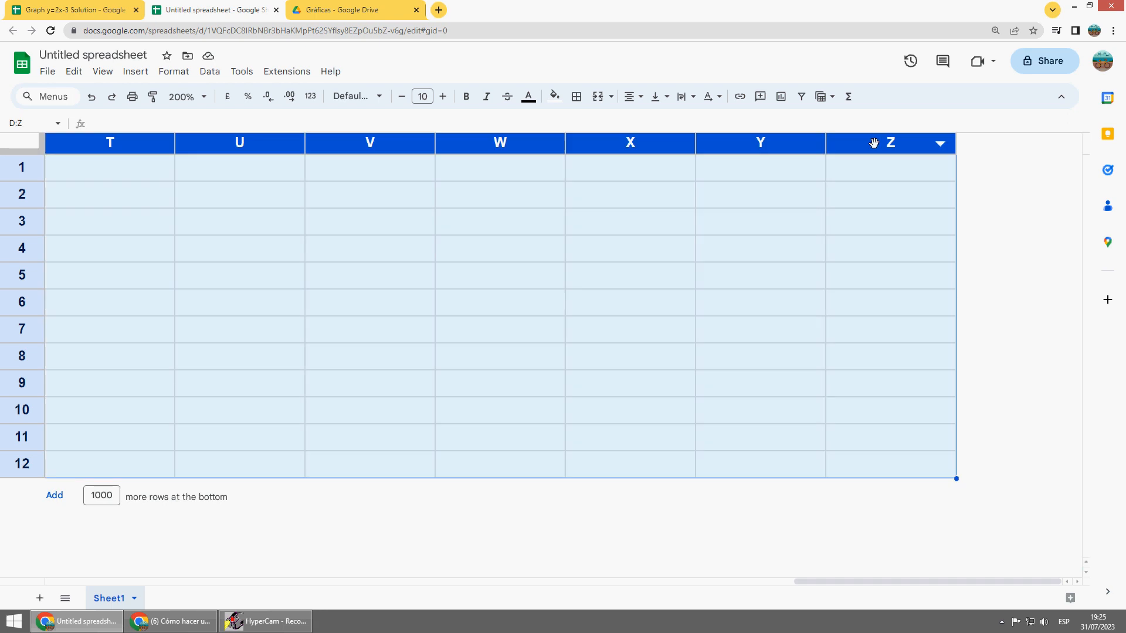
right_click(887, 147)
click(921, 293)
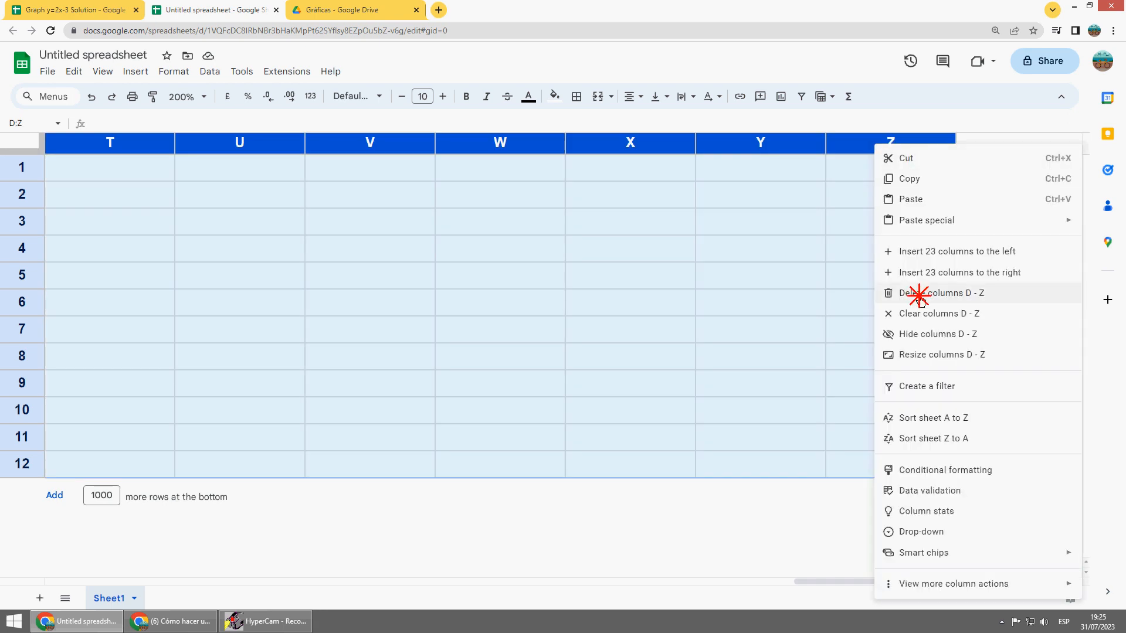
click(313, 382)
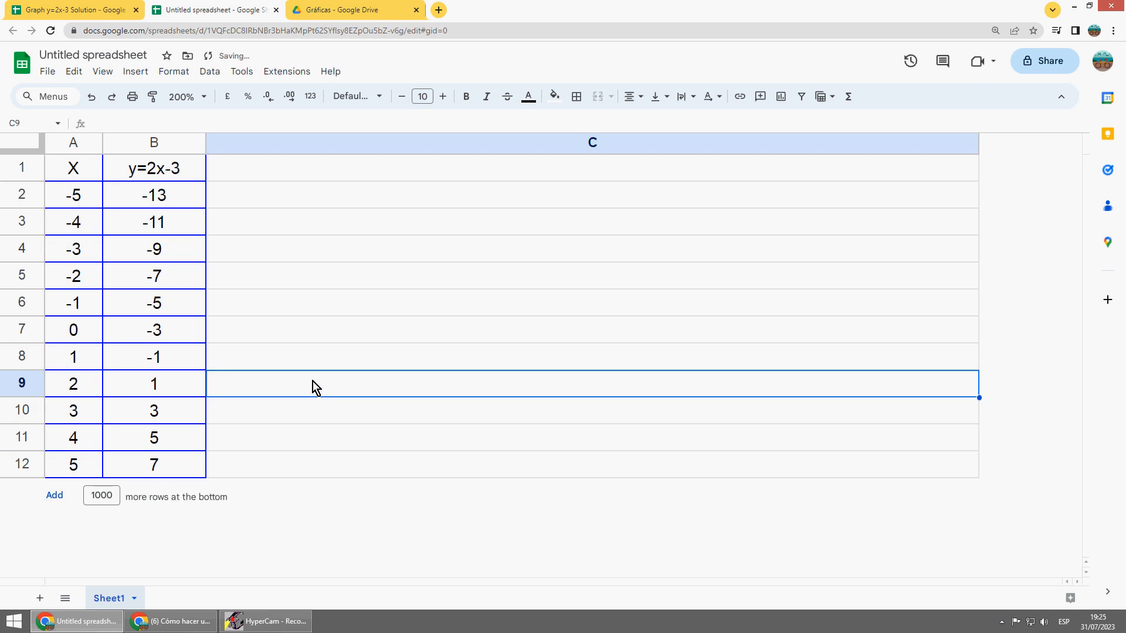
Insert a chart of the X and y=2x-3 data with cell C1 selected.
click(271, 171)
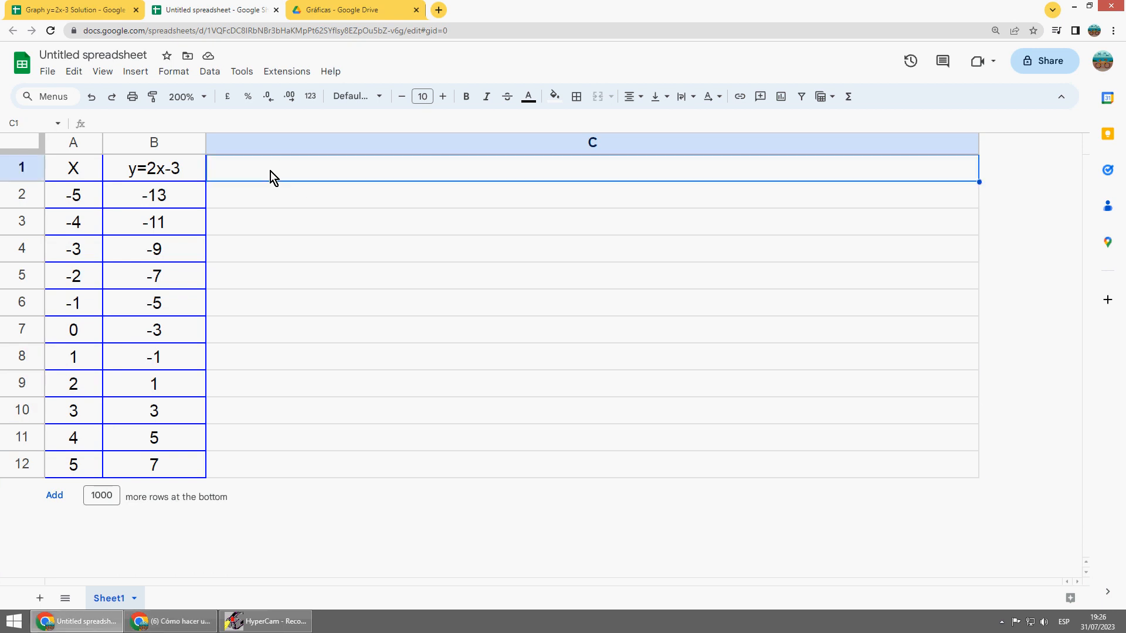
click(136, 71)
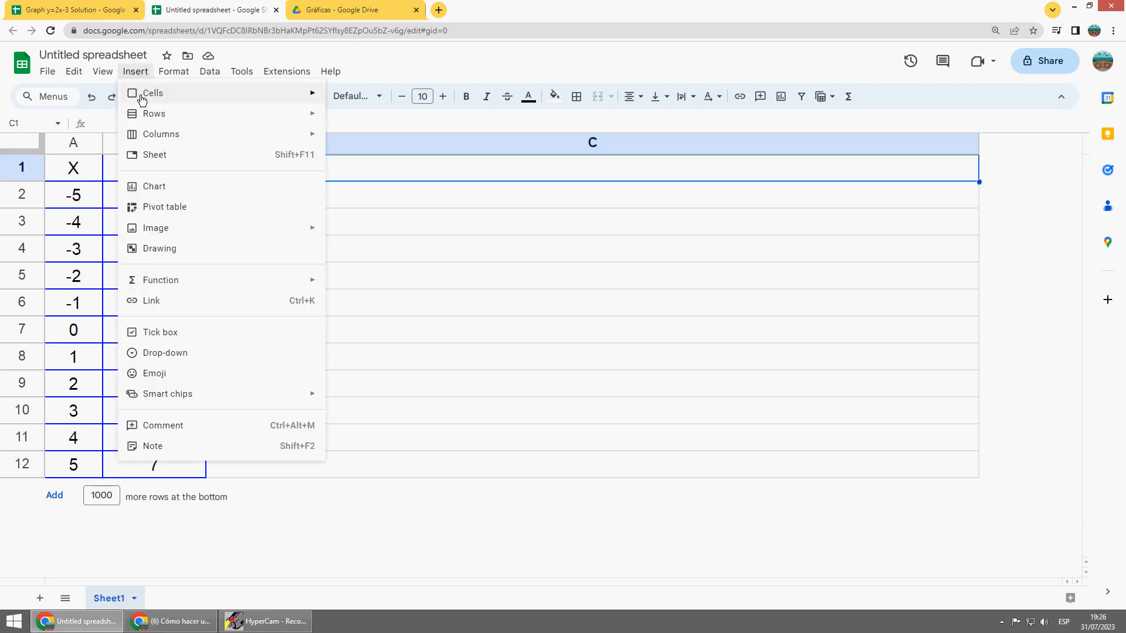
click(167, 194)
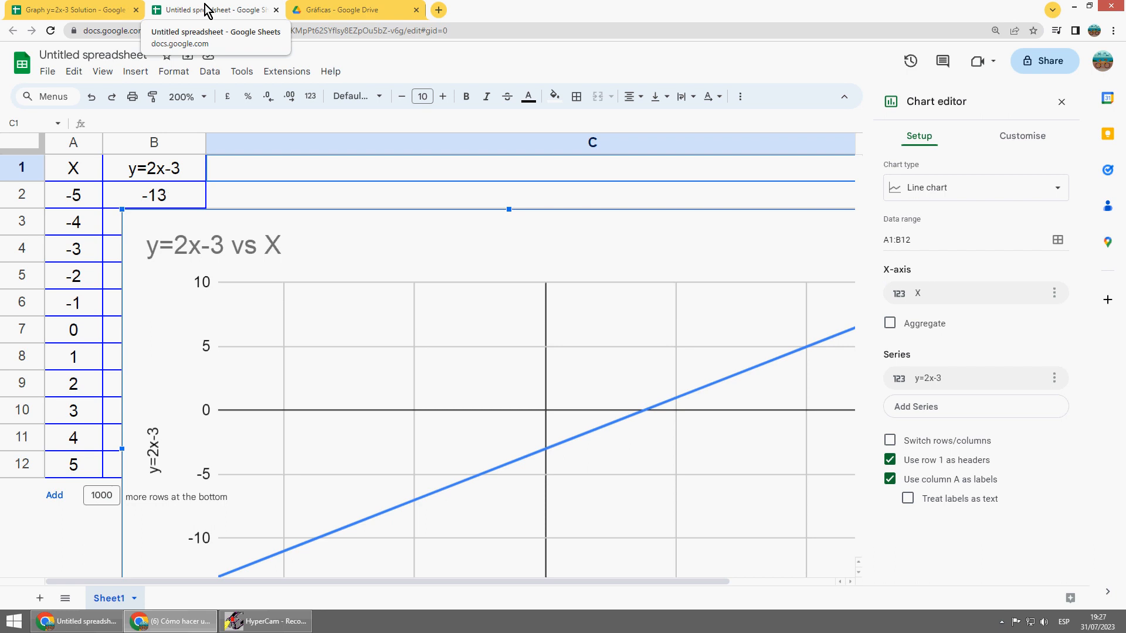
Shrink the chart and place it in column C just beside the table, spanning rows 1 to 12.
drag(121, 211, 361, 349)
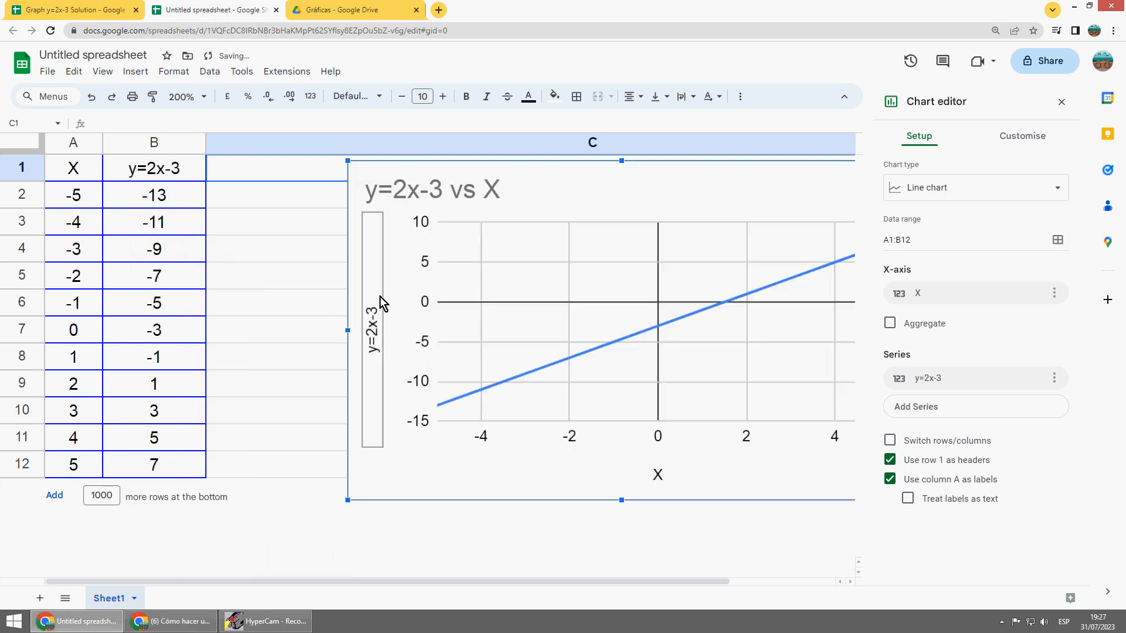
drag(368, 170, 243, 172)
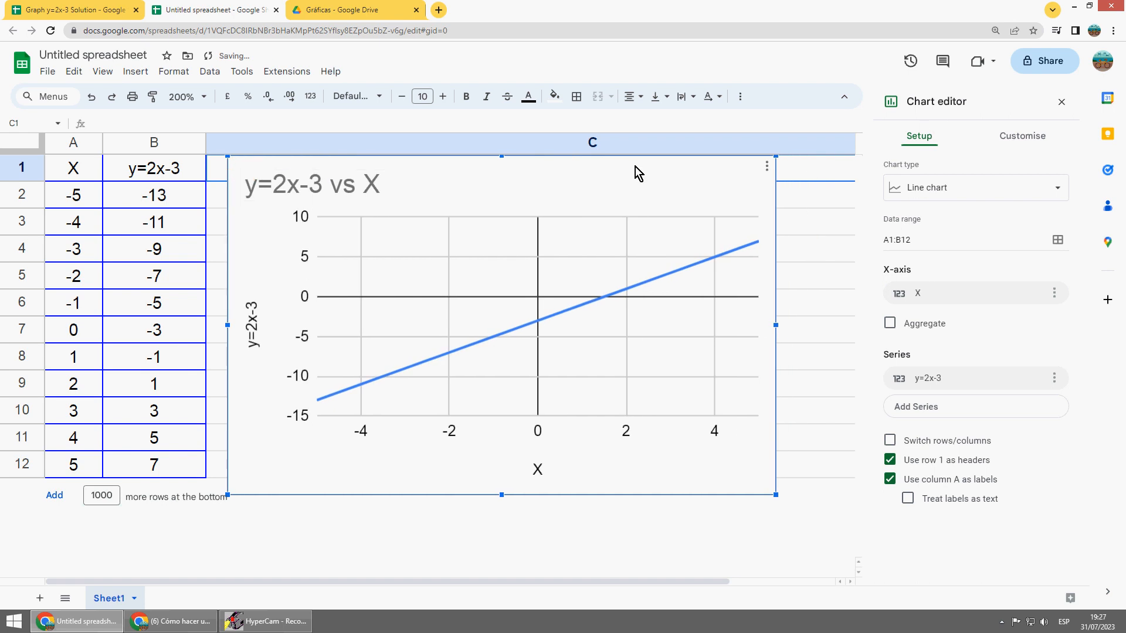
drag(642, 166, 663, 166)
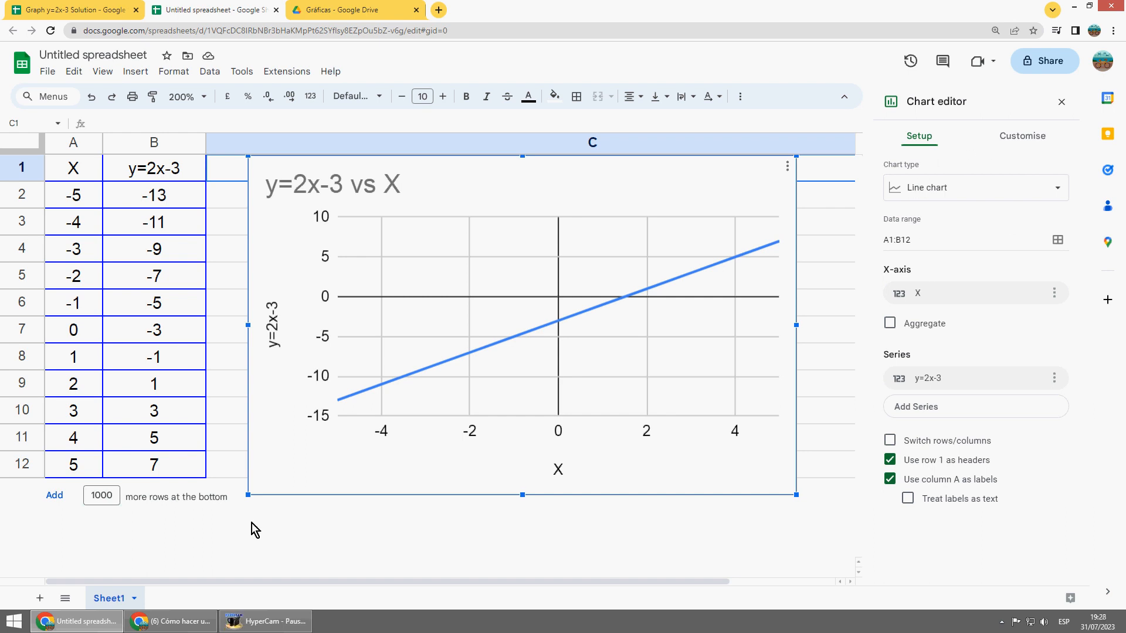
drag(796, 496, 768, 478)
Delete the y=2x-3 vertical axis title from the chart and deselect the chart.
click(271, 319)
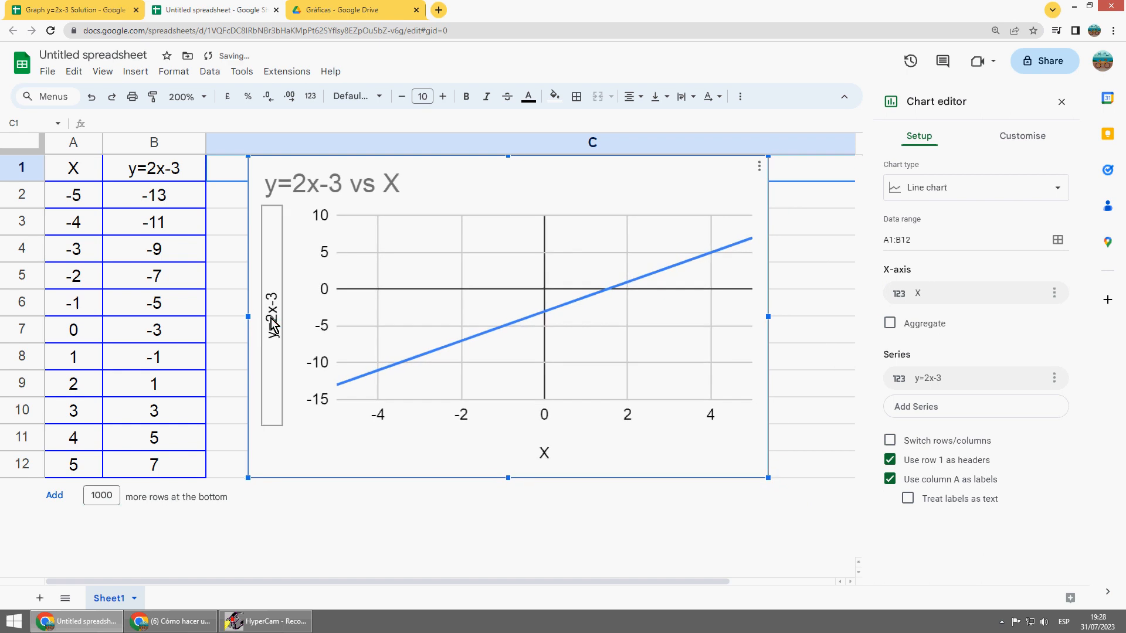
key(Delete)
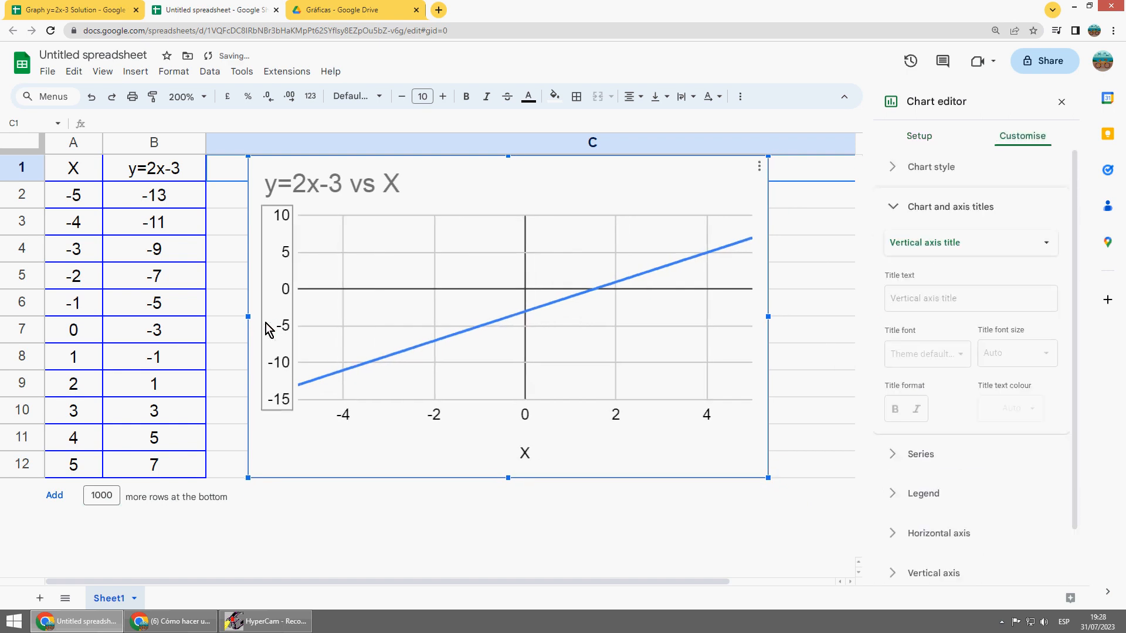
click(440, 528)
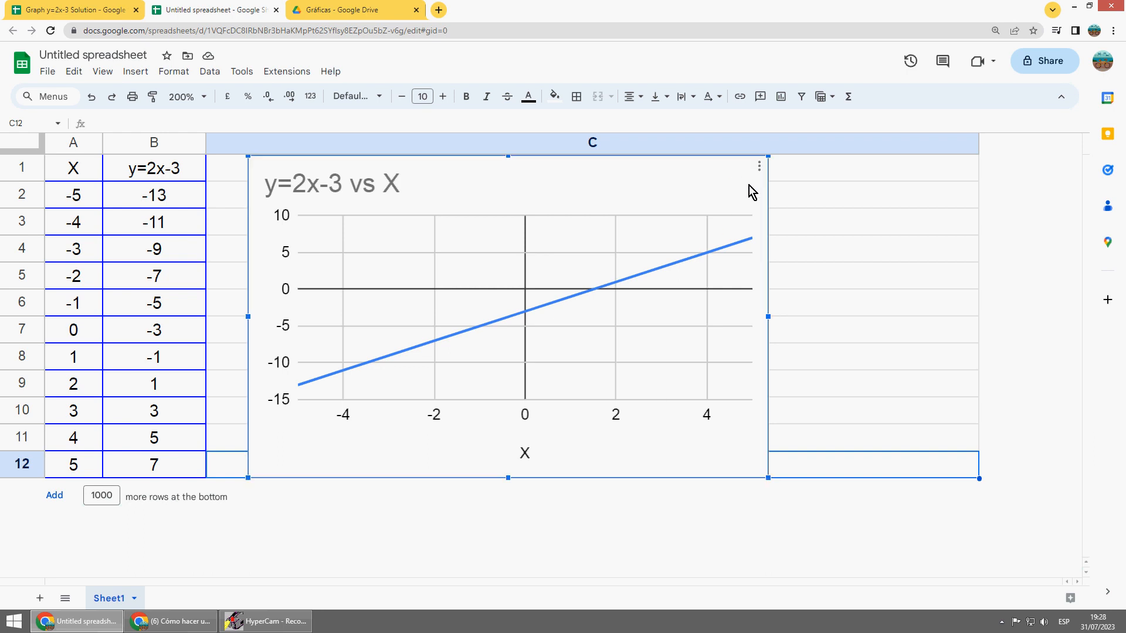
Open the y=2x-3 chart for editing, clear its data range and remove X from the X-axis.
click(766, 169)
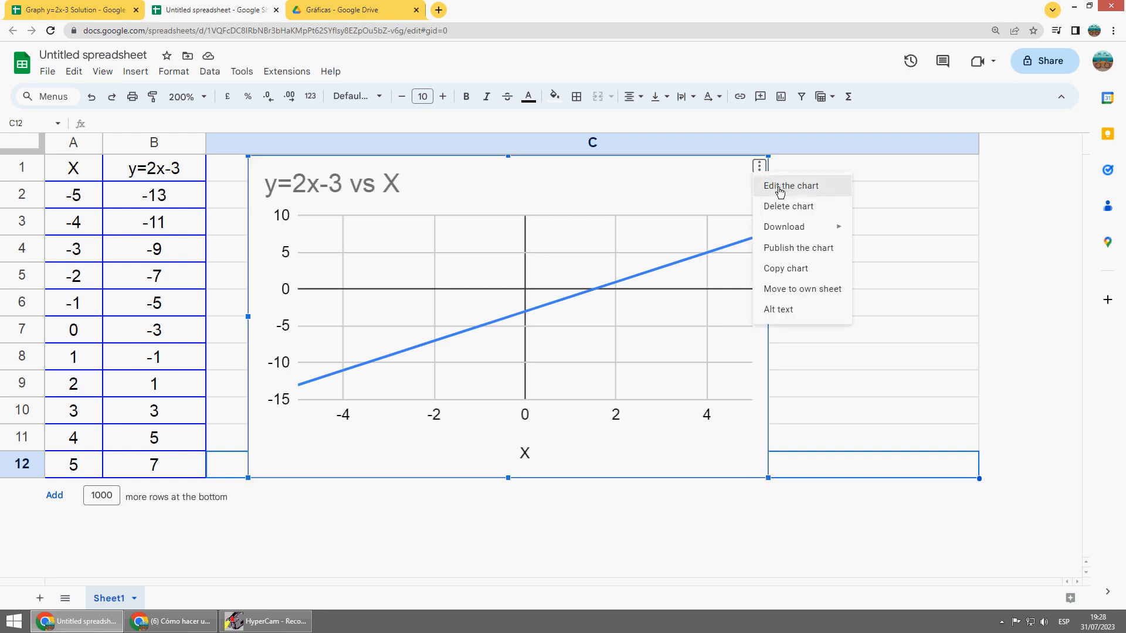
click(774, 189)
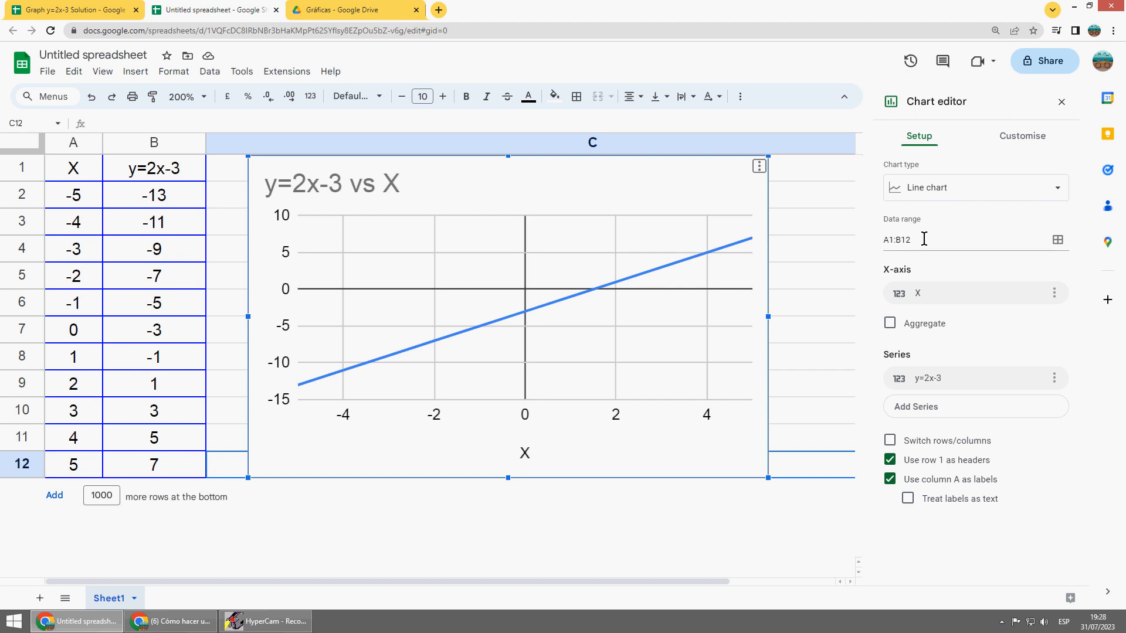
drag(927, 240, 869, 238)
key(BackSpace)
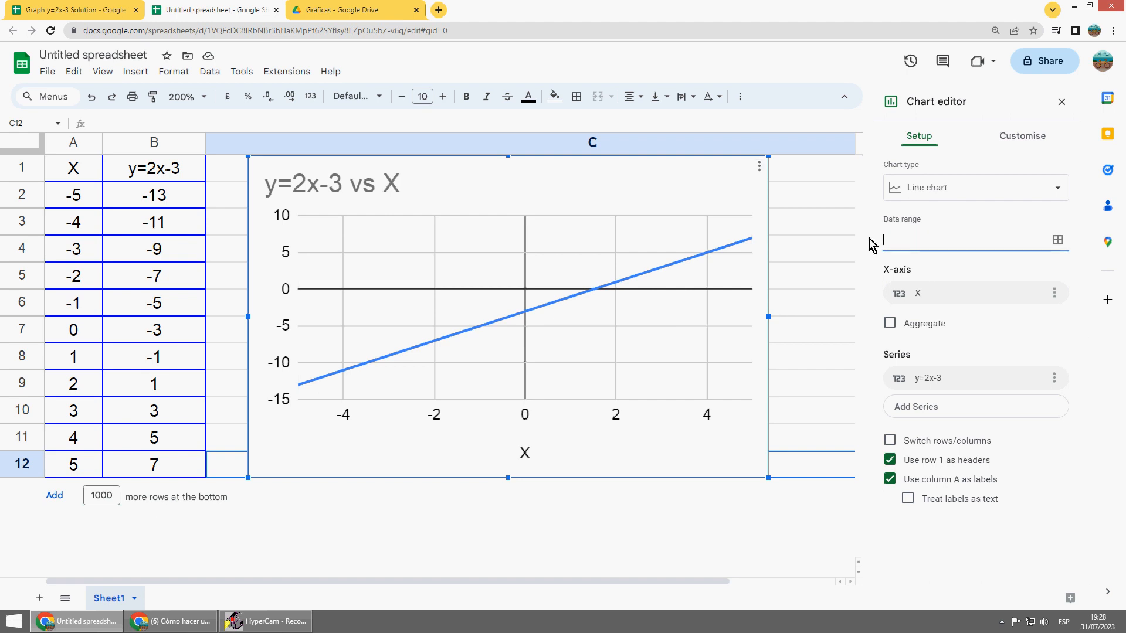
click(1054, 293)
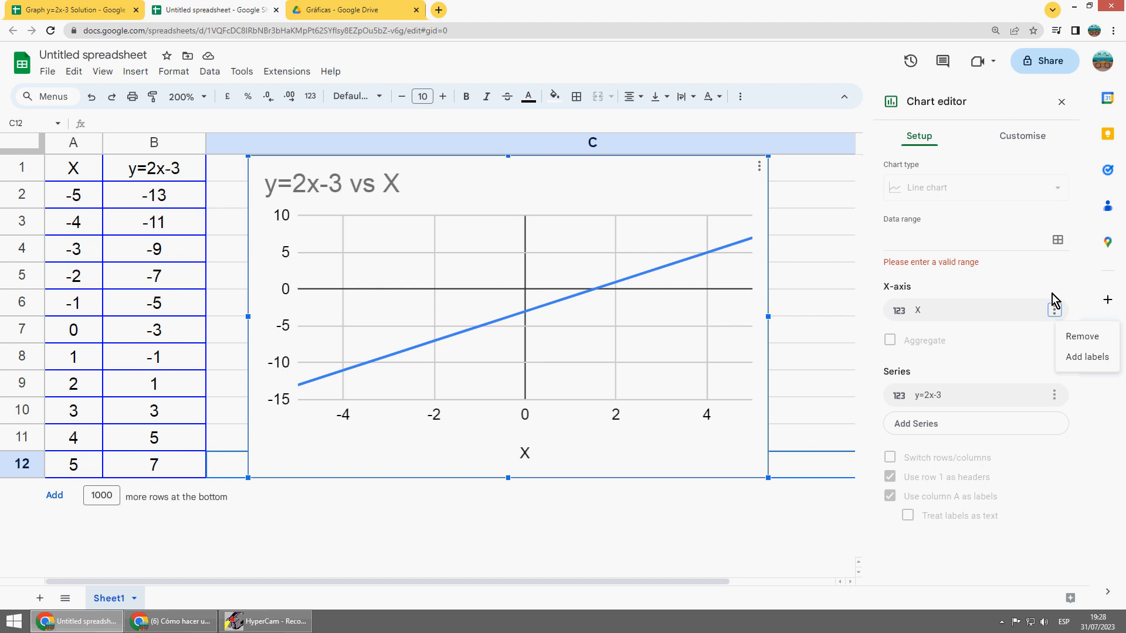
click(1080, 344)
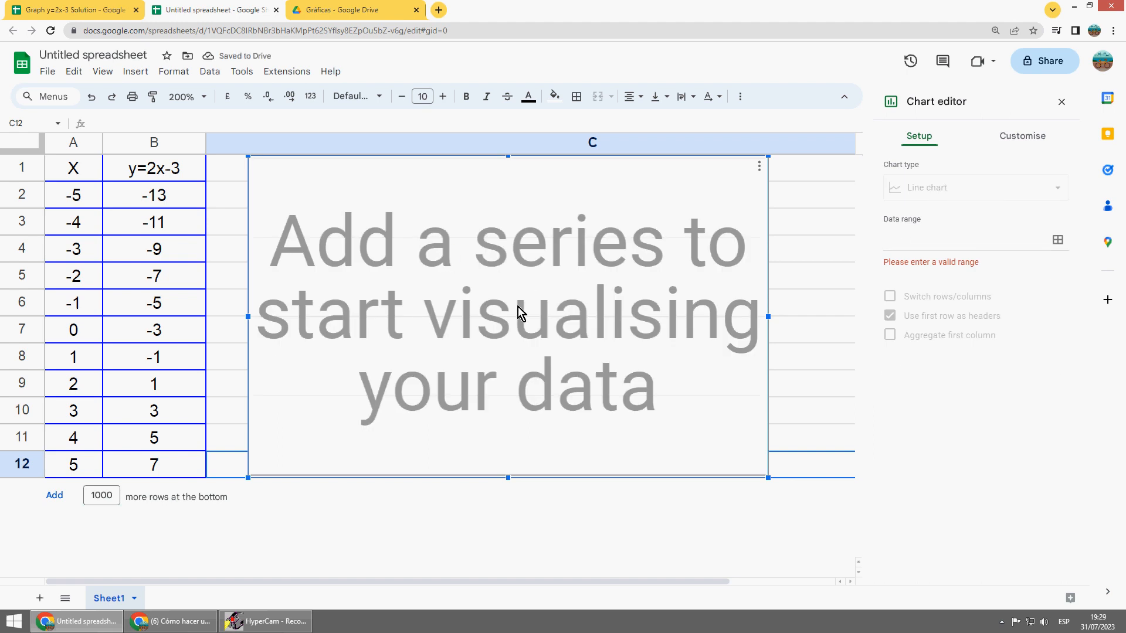
Set the chart's data range to the whole X and y=2x-3 table, A1:B12.
click(1058, 240)
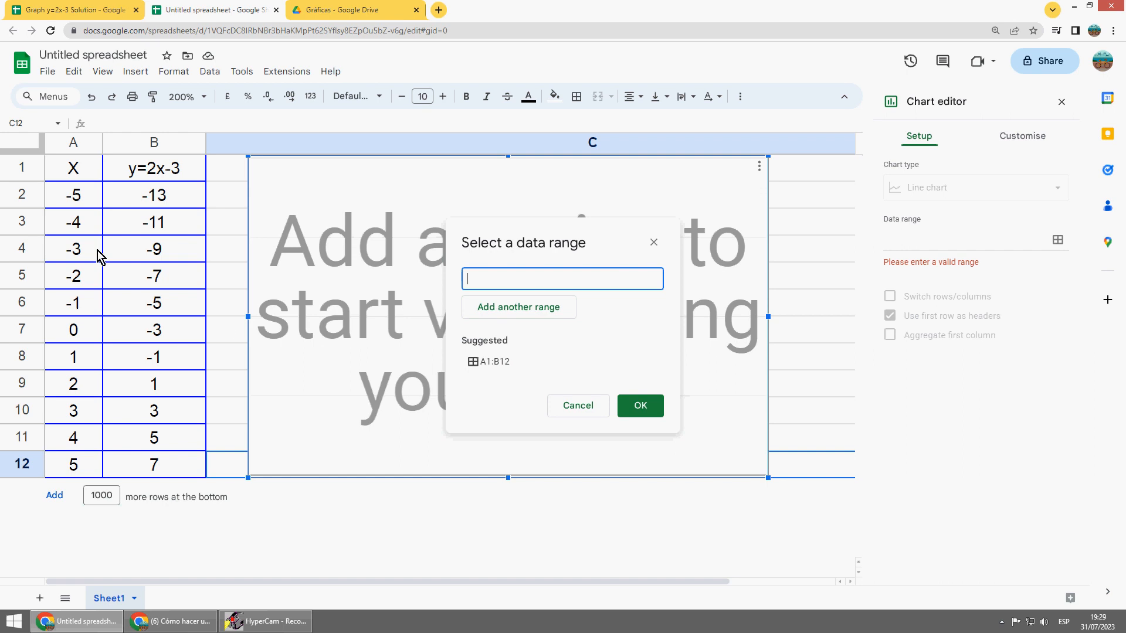
drag(72, 168, 199, 465)
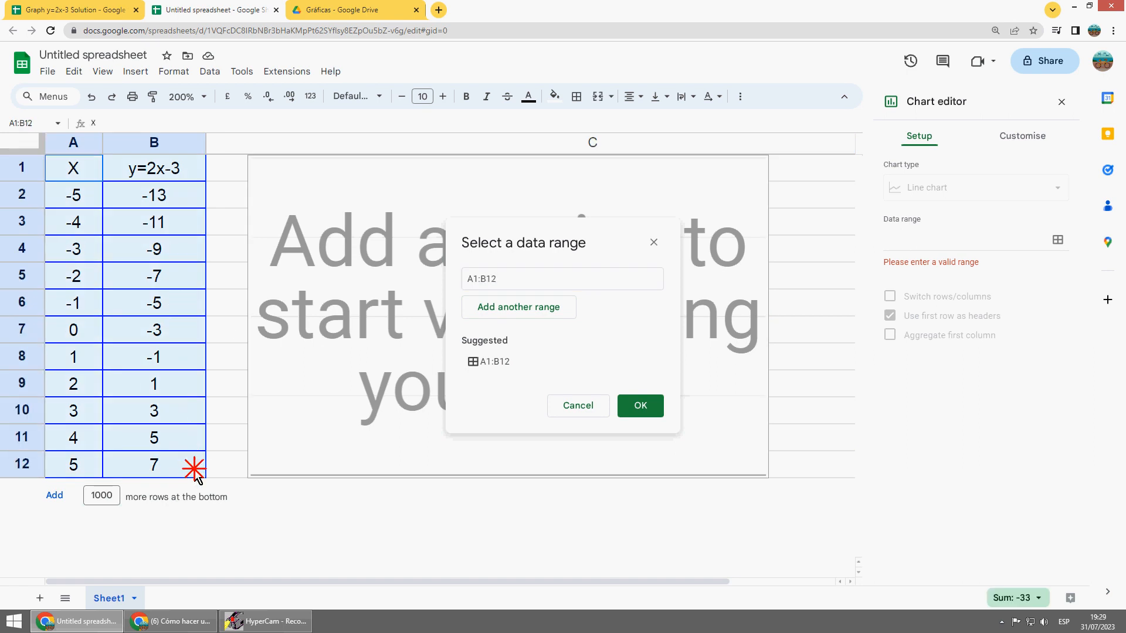
click(651, 406)
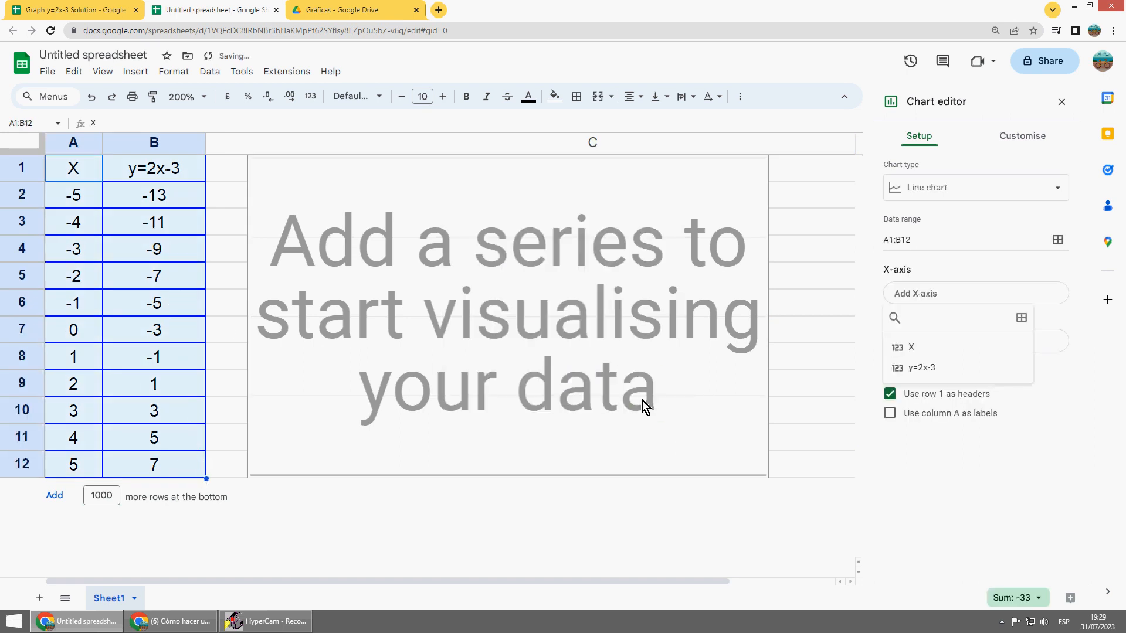
Add the whole of column A as the chart's X-axis data.
click(912, 293)
click(913, 295)
click(1022, 319)
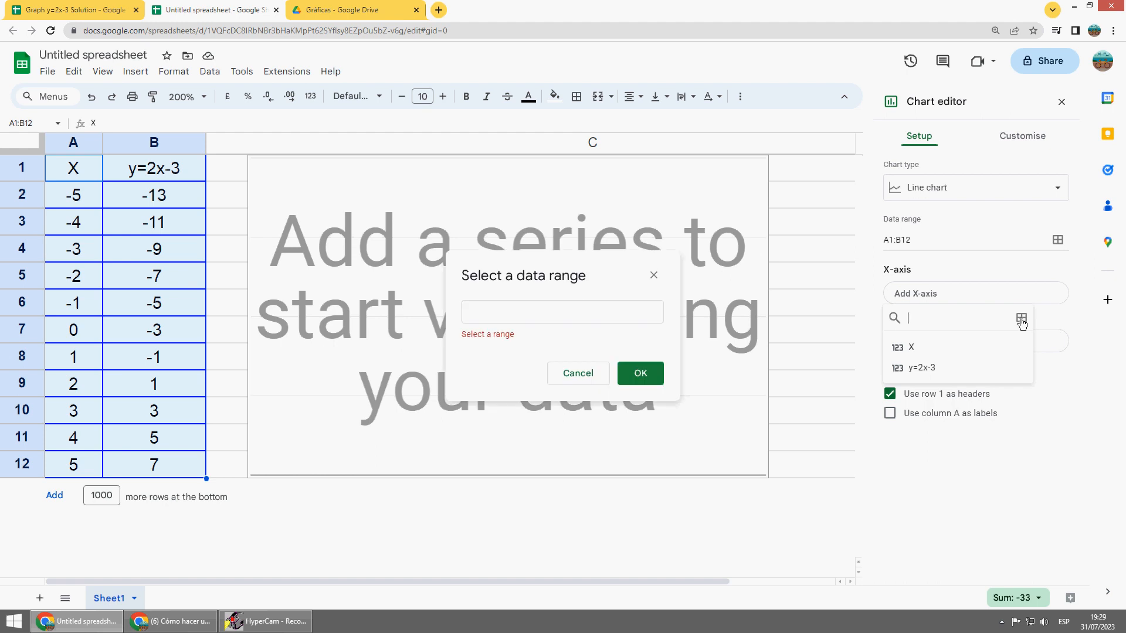
click(72, 142)
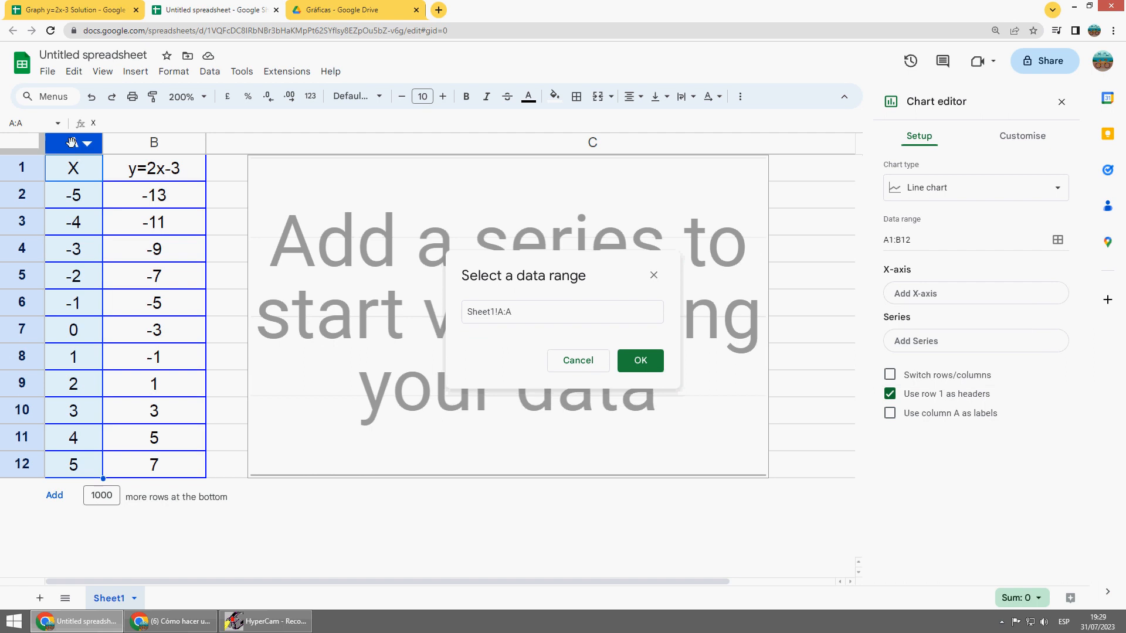
click(640, 361)
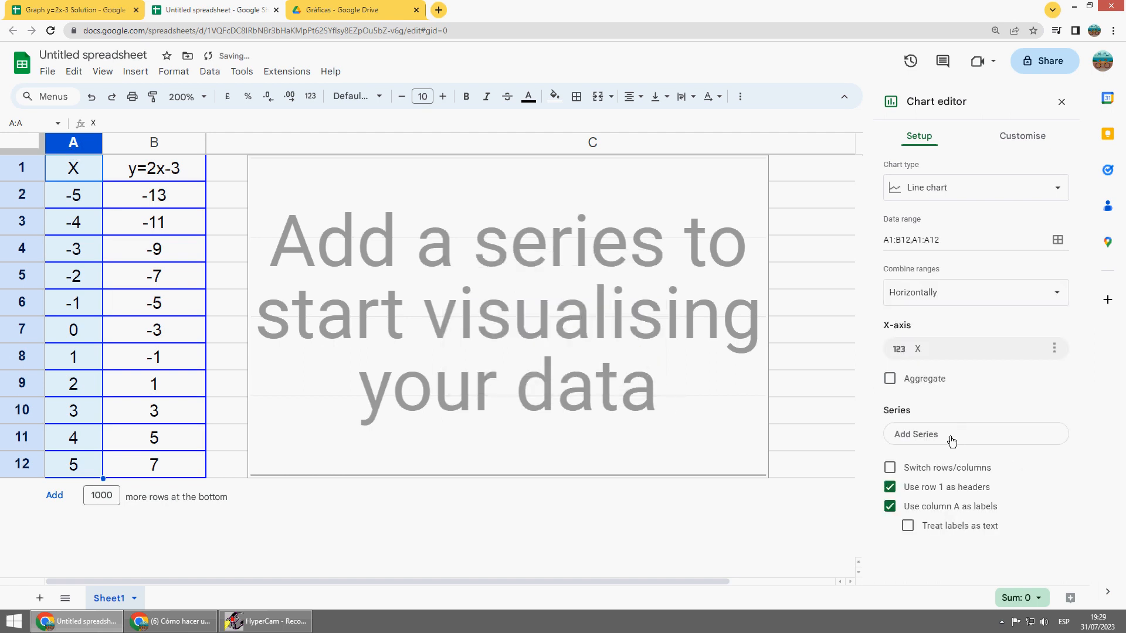
Add the whole of column B as the chart's series.
click(952, 442)
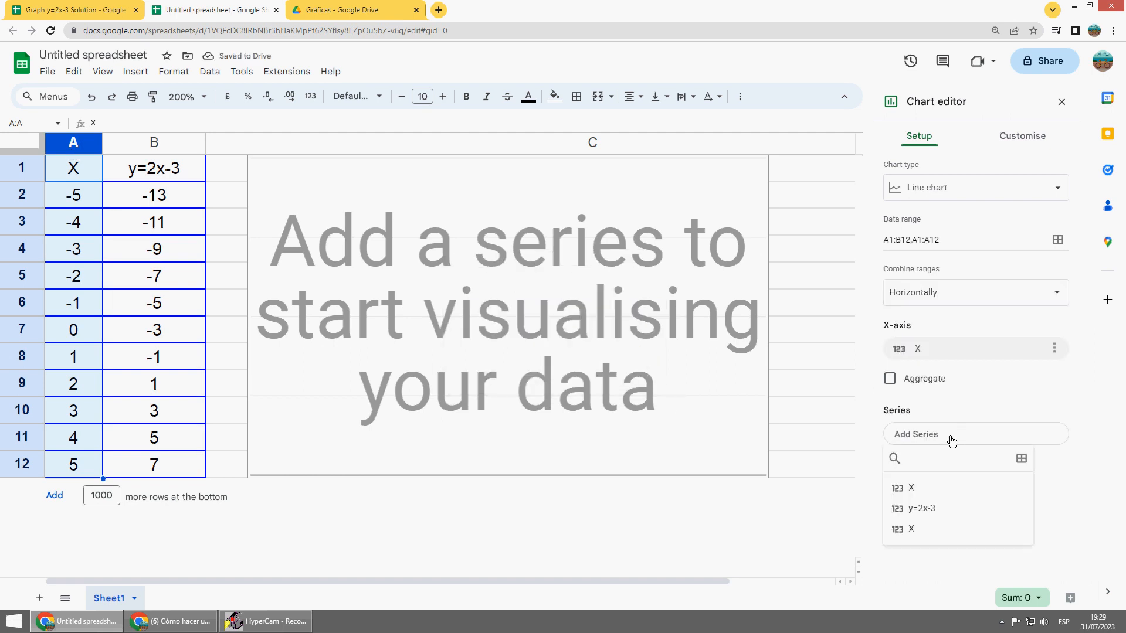
click(1022, 461)
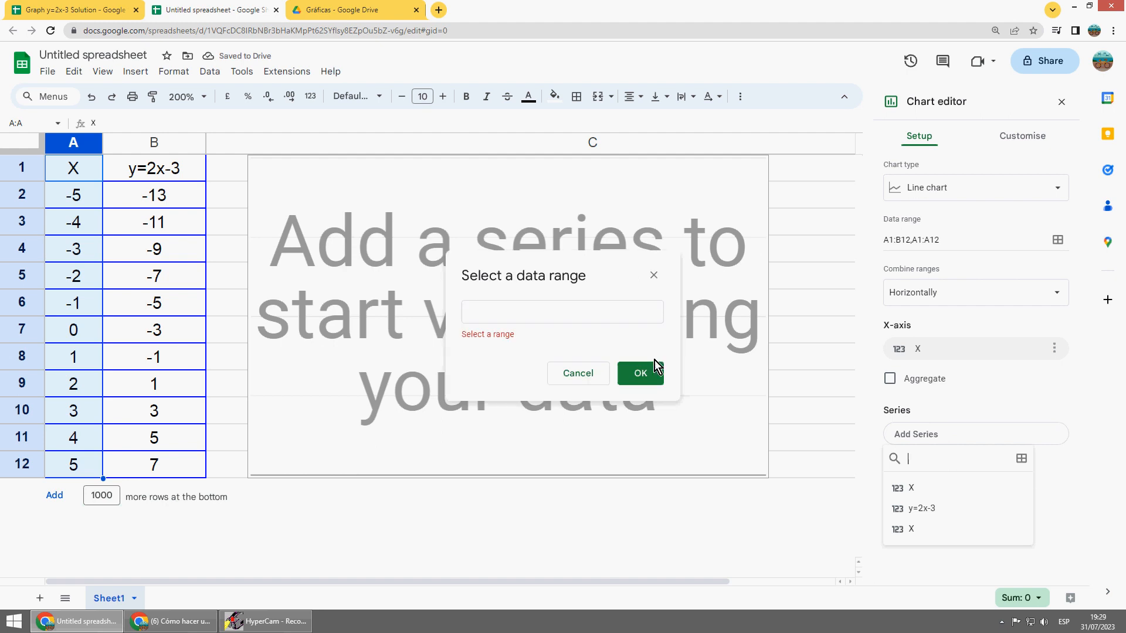
click(153, 142)
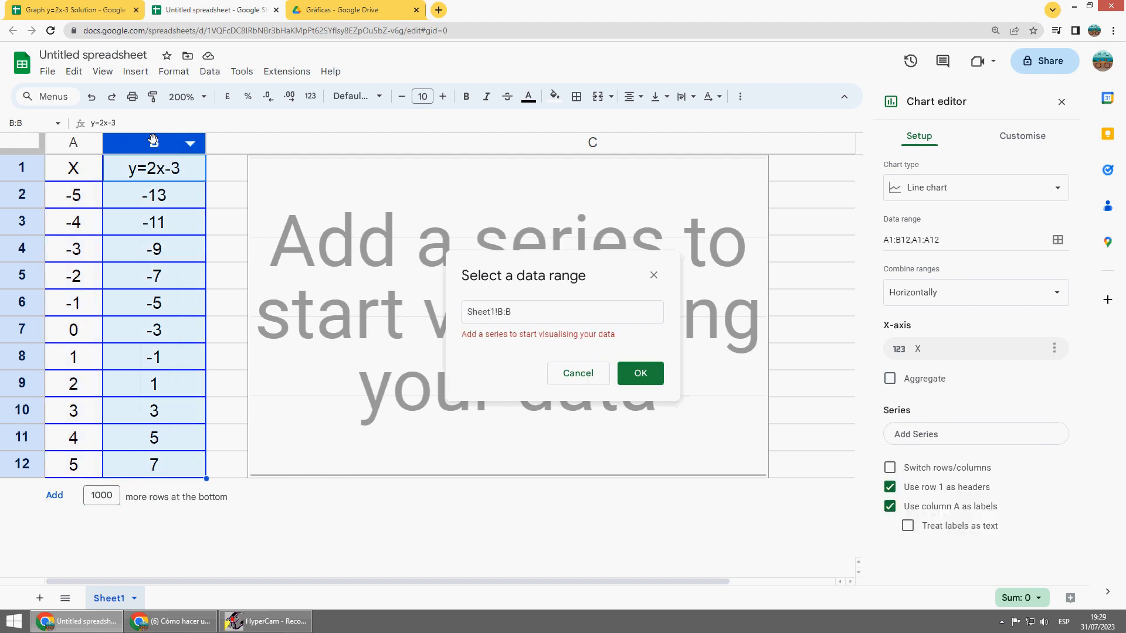
click(641, 361)
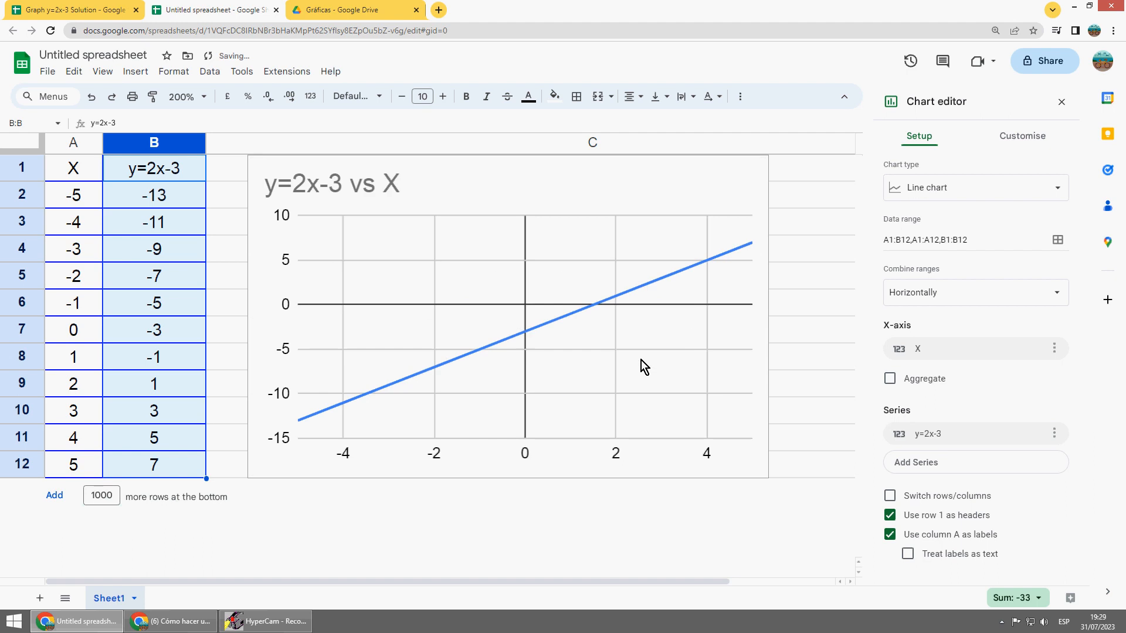
Switch the chart to the suggested scatter chart and back to the suggested line chart.
click(1054, 189)
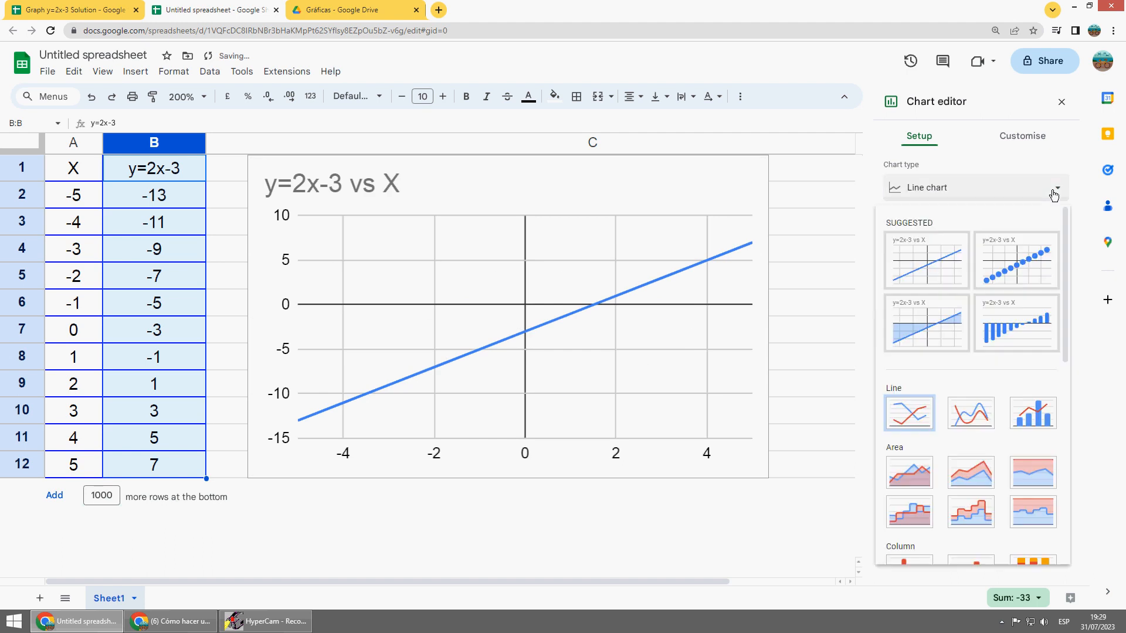
click(1017, 267)
click(1038, 197)
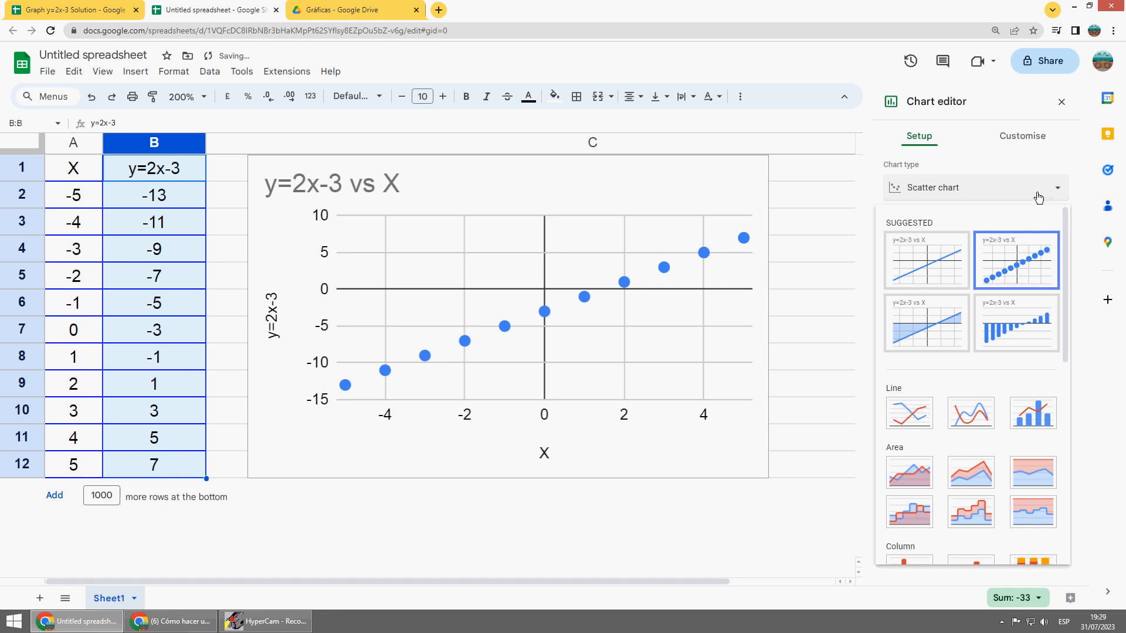
click(923, 265)
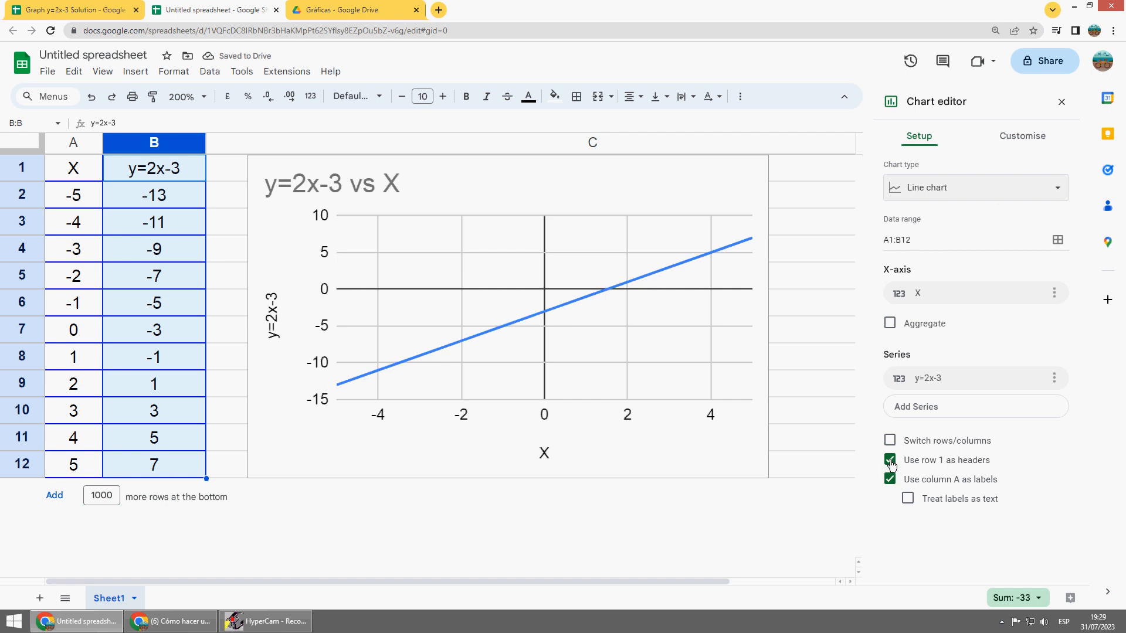
Finish editing the chart and rename the spreadsheet as Graph y=2x-3.
click(812, 465)
click(83, 55)
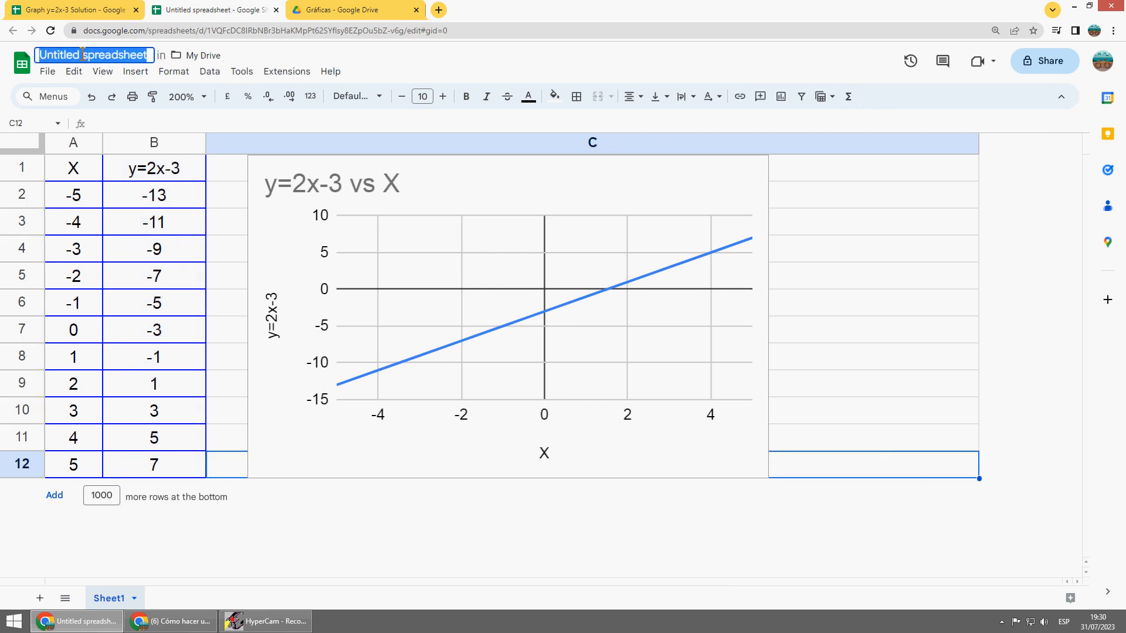
text(Graph )
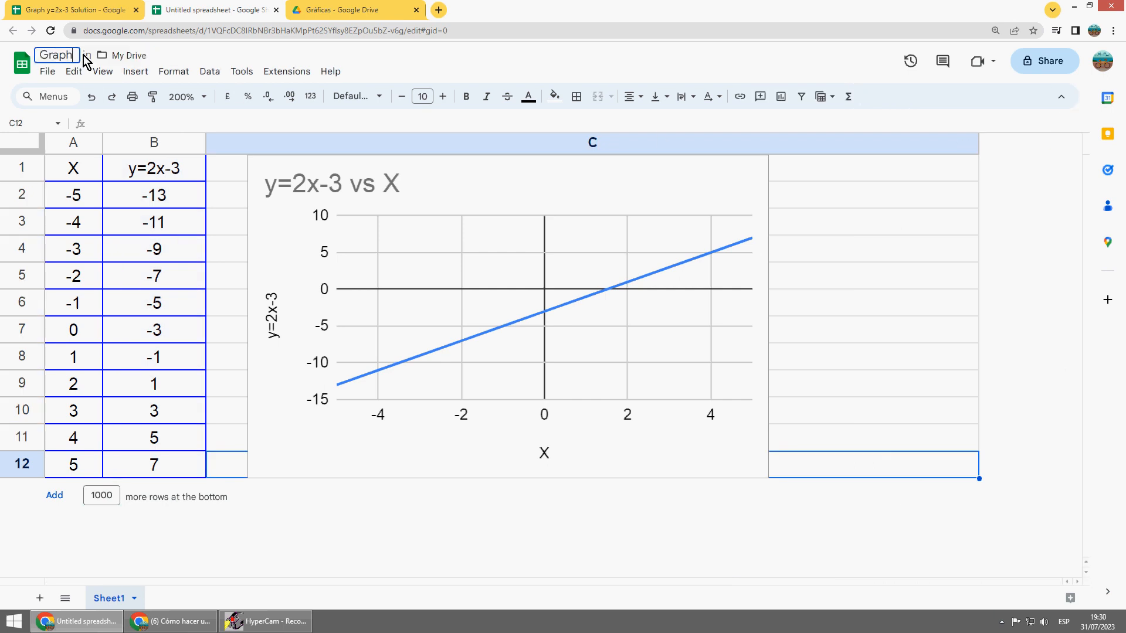
text(y)
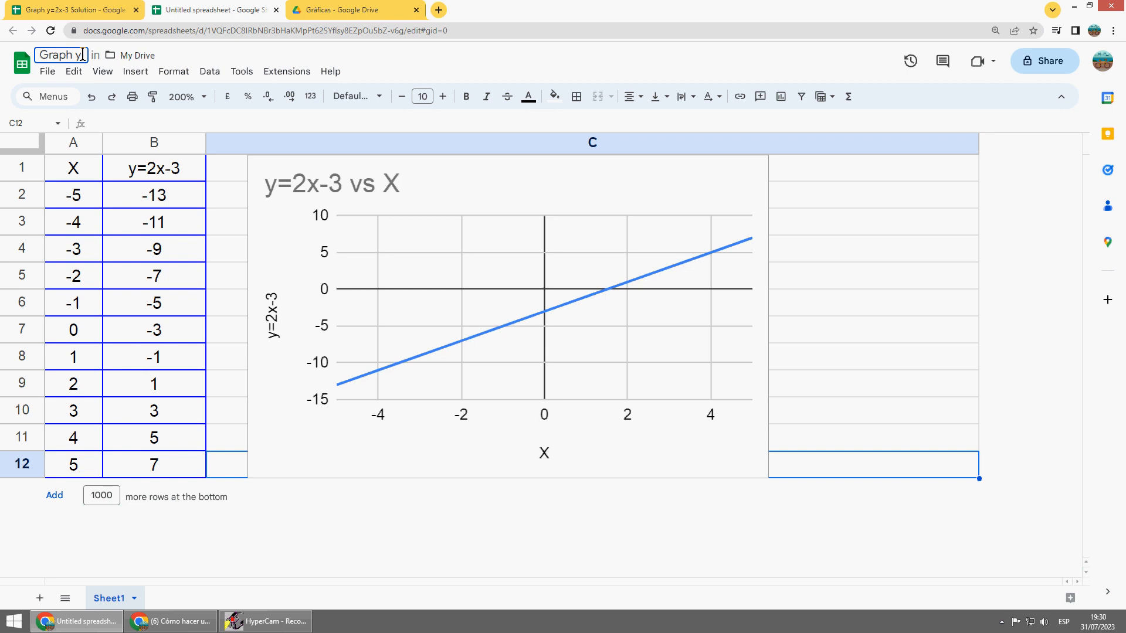
text(=2x-3)
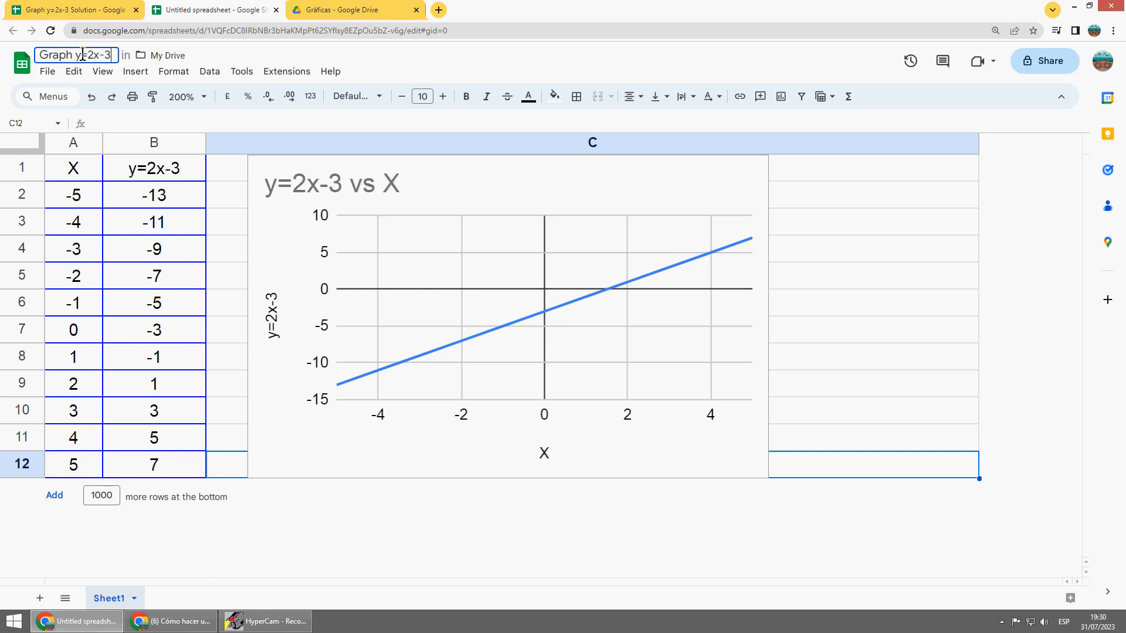
key(Return)
Prepare a PDF download of the sheet and set its page orientation to portrait.
click(47, 71)
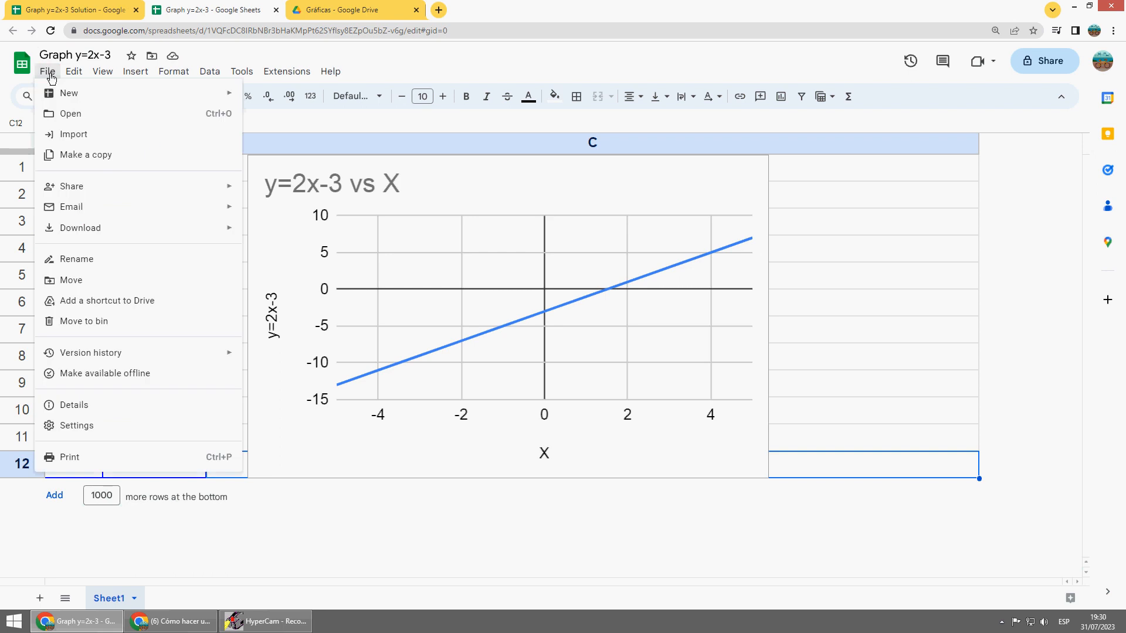
mouse_move(125, 229)
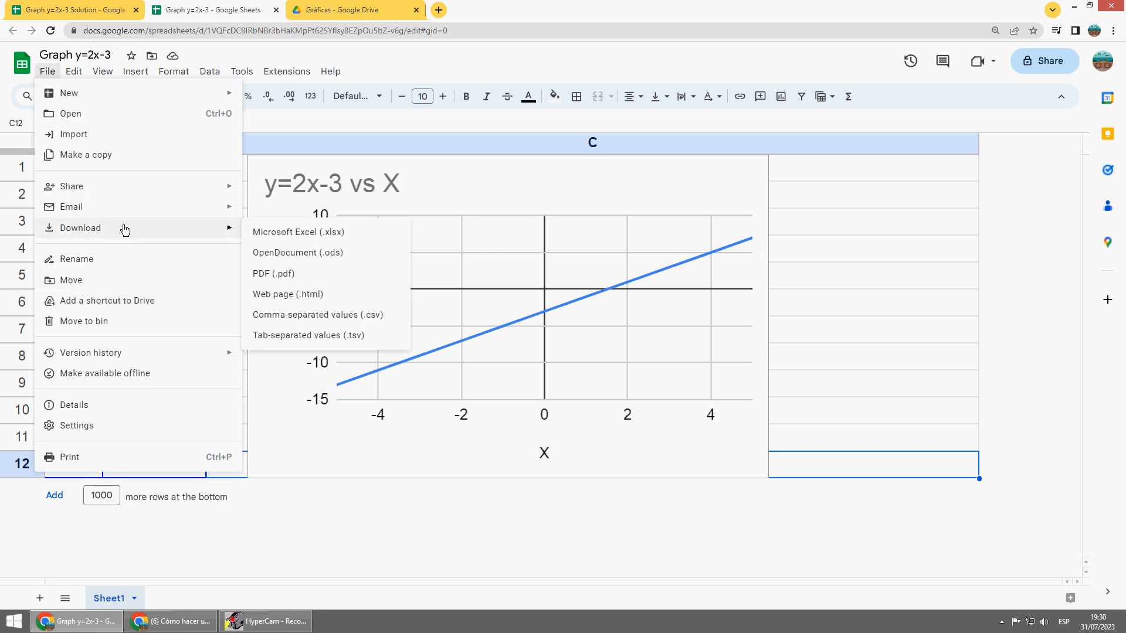
click(297, 277)
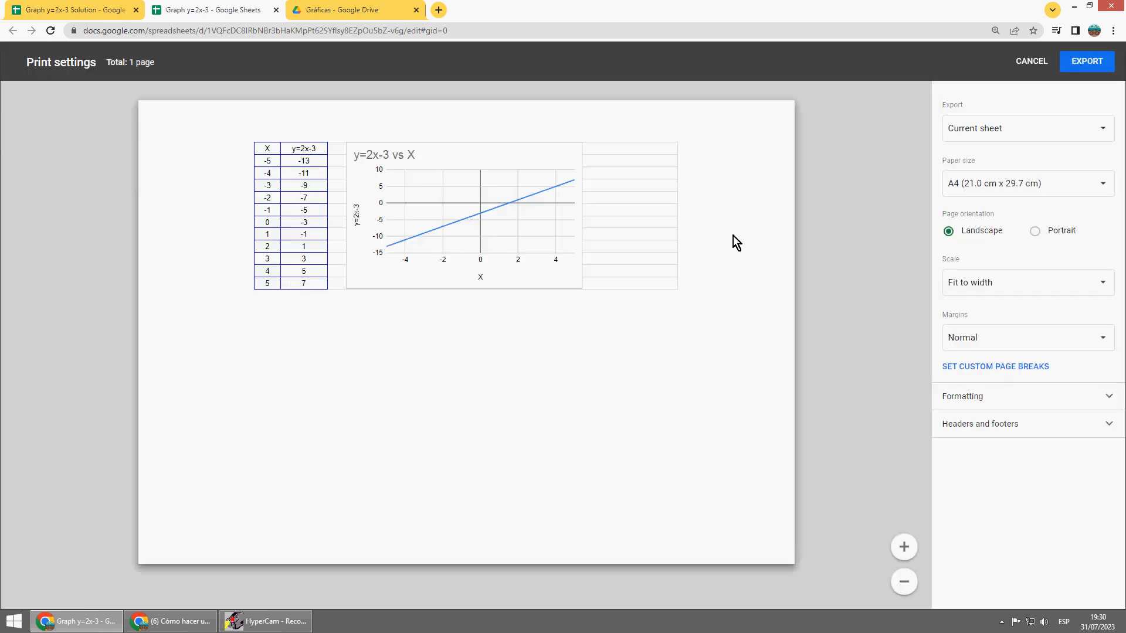
click(1034, 231)
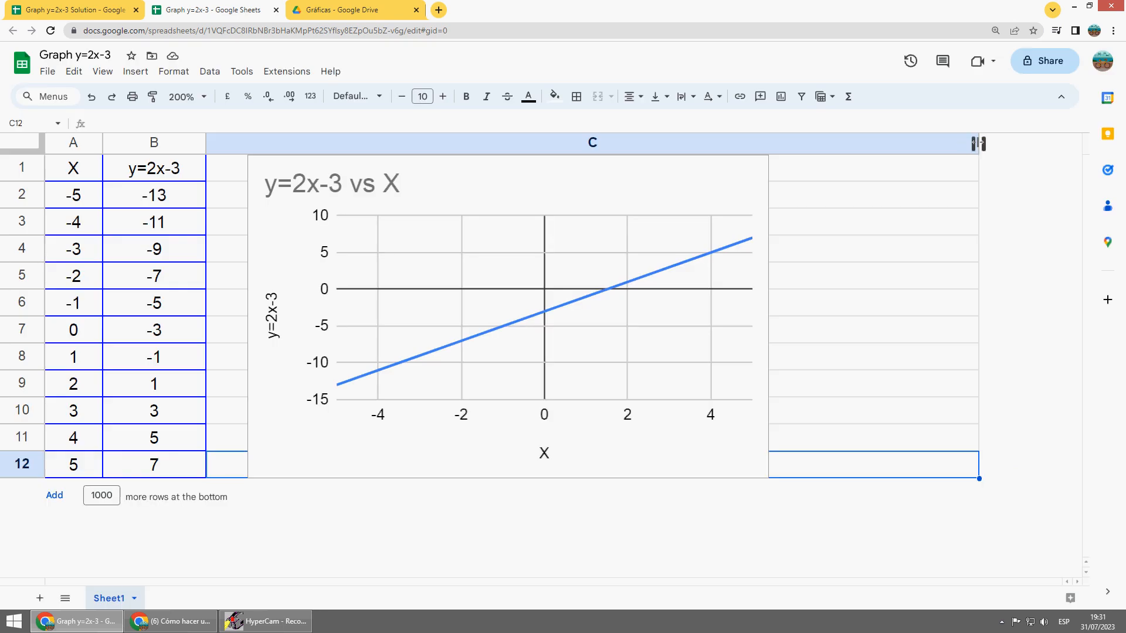
Narrow column C to end just past the chart, check the enlarged PDF preview and leave the export.
drag(974, 143, 785, 142)
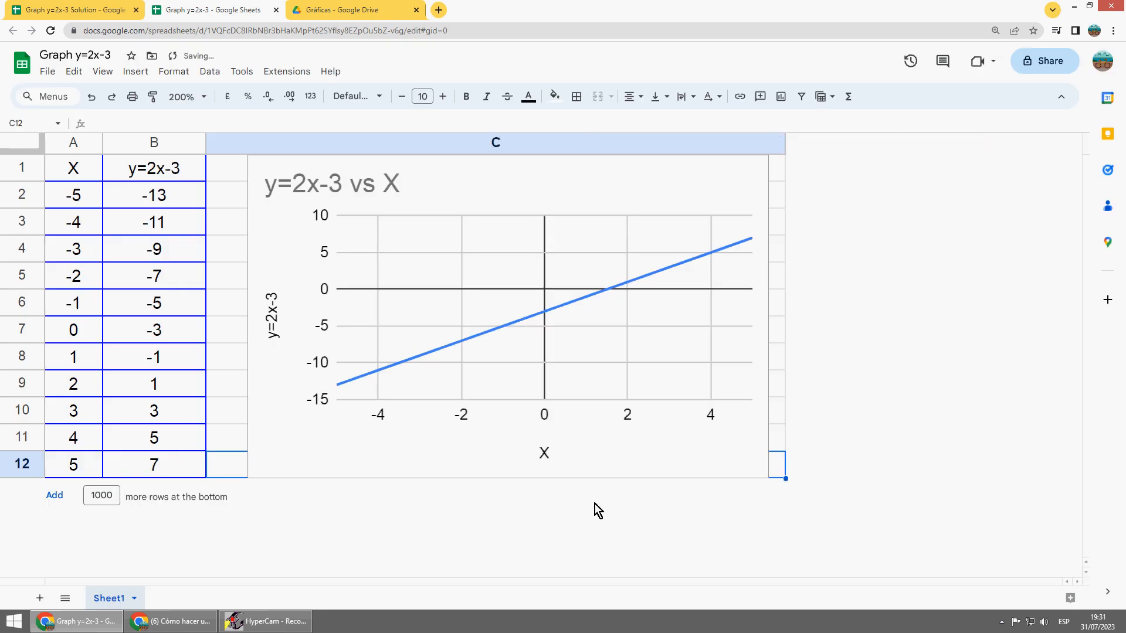
click(47, 71)
mouse_move(98, 230)
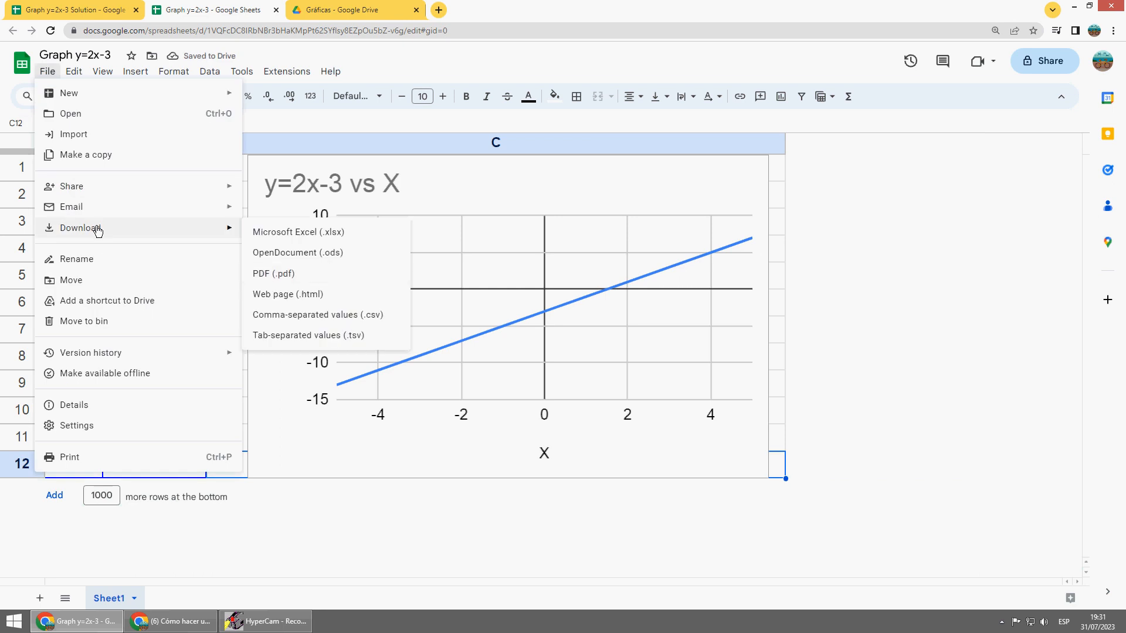
click(303, 276)
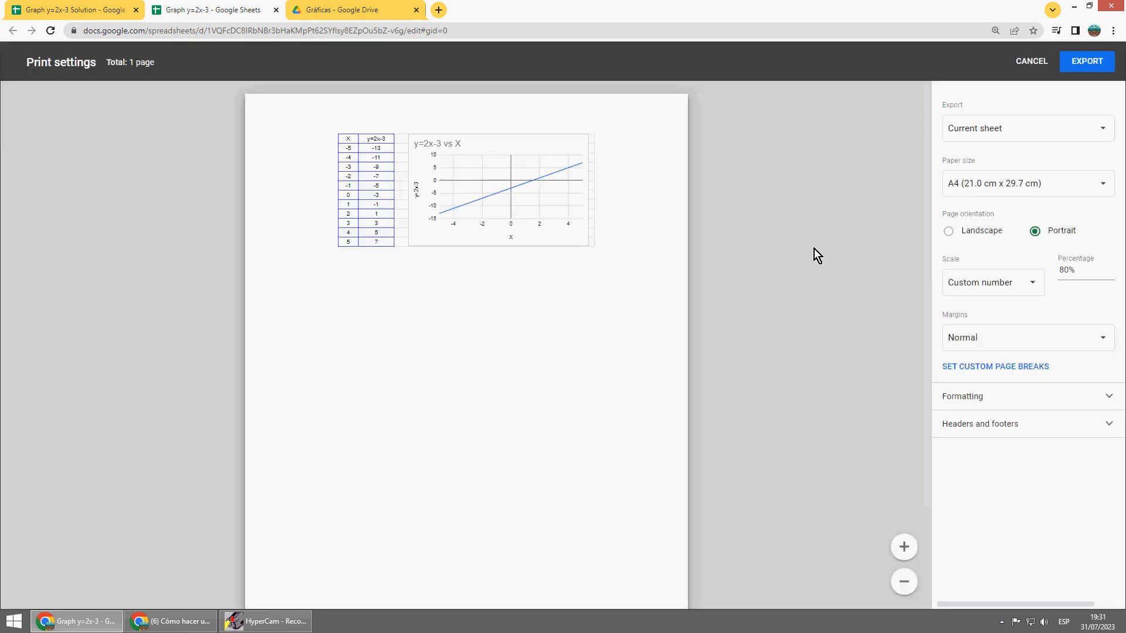
click(902, 547)
click(1036, 62)
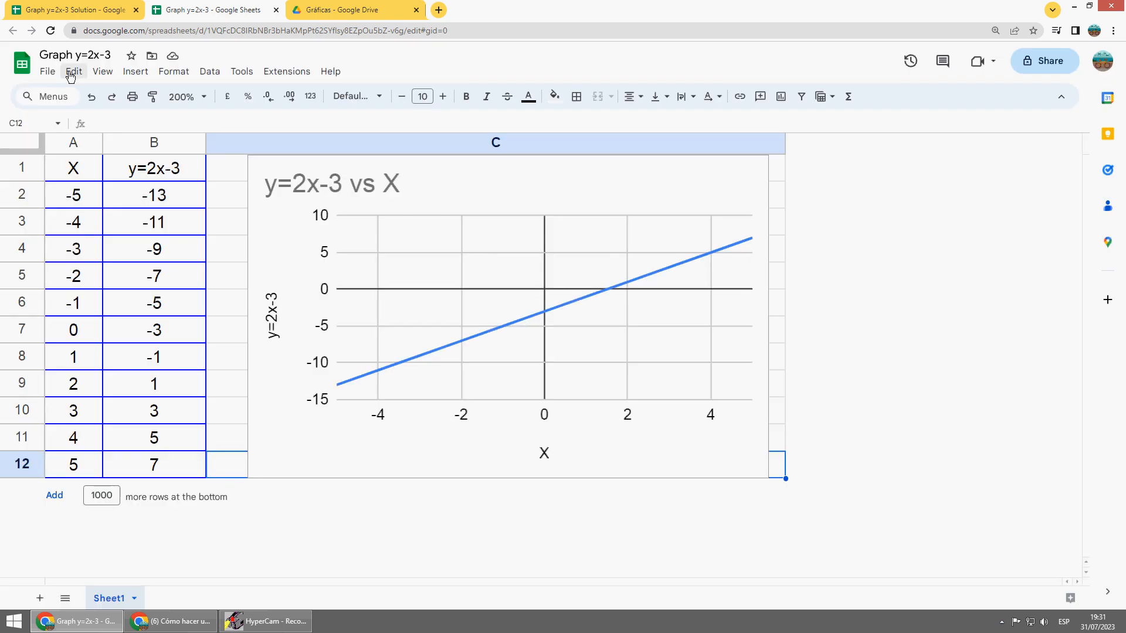
Open the spreadsheet's sharing options and close them again.
click(1062, 69)
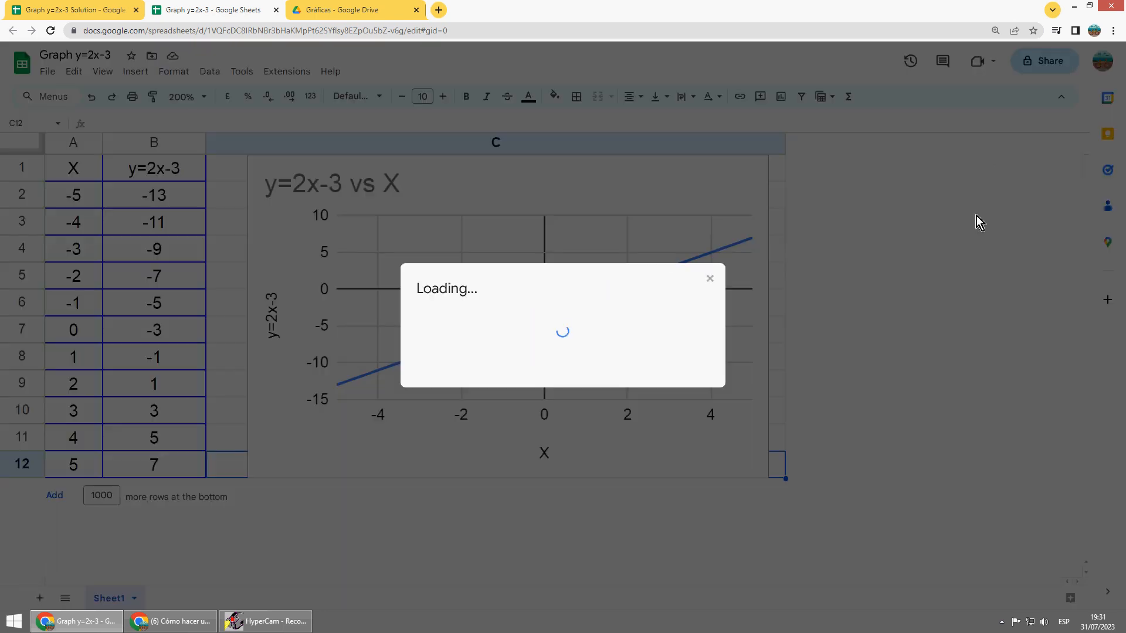
click(710, 281)
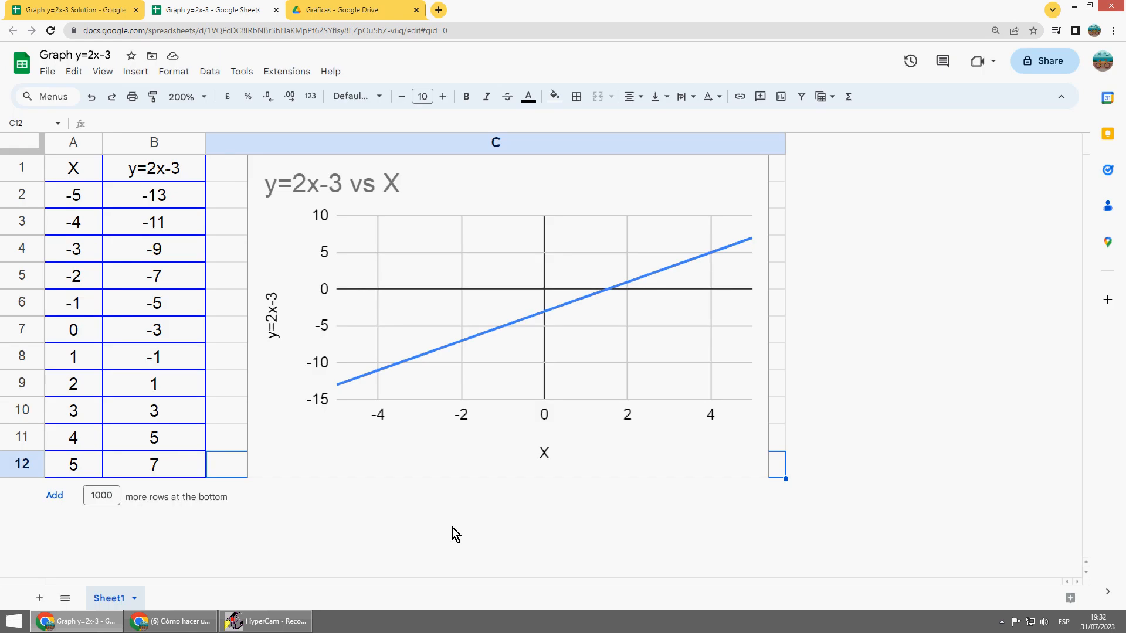
Switch to the Gráficas tab in Google Drive to view Two graphs and its point of intersection.pdf.
click(373, 10)
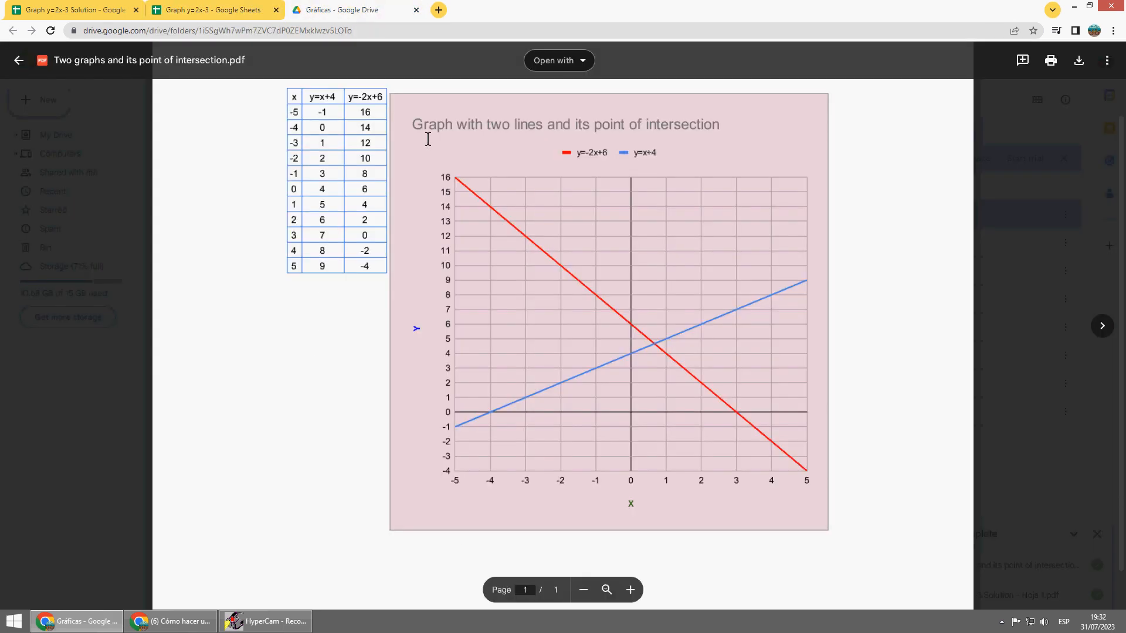